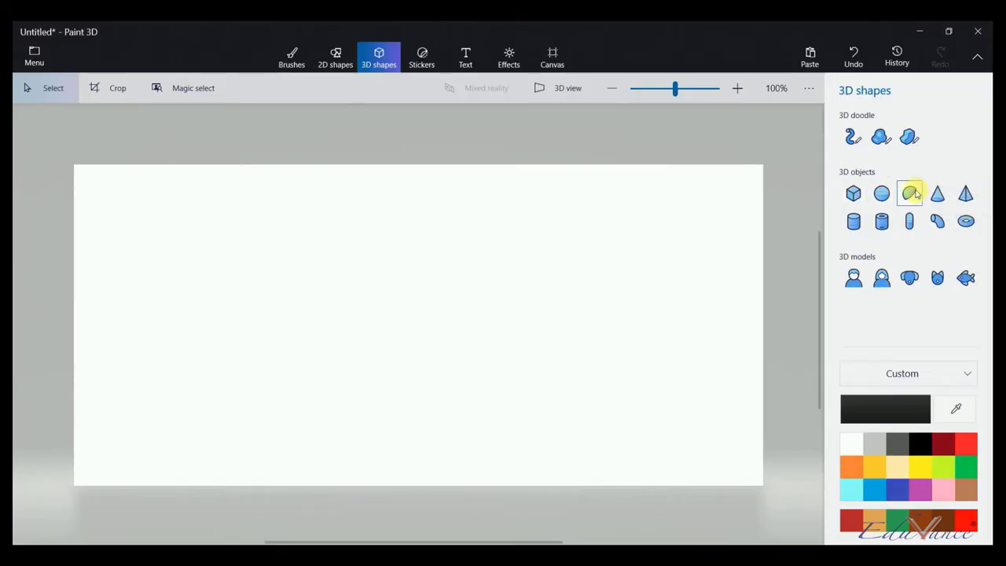
Draw a dark hemisphere near the canvas top, place a copy below it and flip it upside down
{"action": "left_click", "coordinate": [910, 193]}
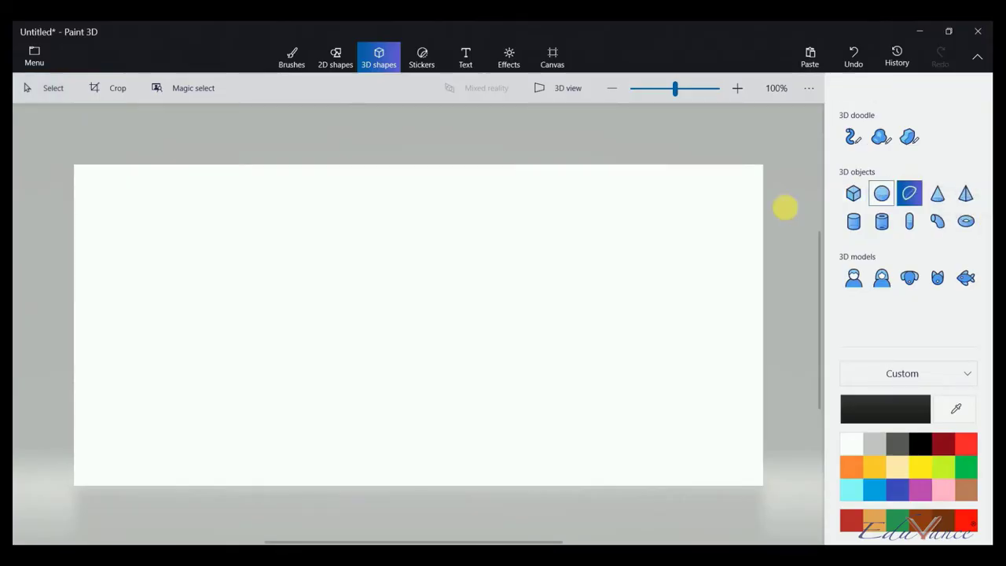
{"action": "mouse_move", "coordinate": [314, 248]}
{"action": "left_mouse_down"}
{"action": "mouse_move", "coordinate": [424, 183]}
{"action": "mouse_move", "coordinate": [438, 155]}
{"action": "mouse_move", "coordinate": [432, 147]}
{"action": "left_mouse_up"}
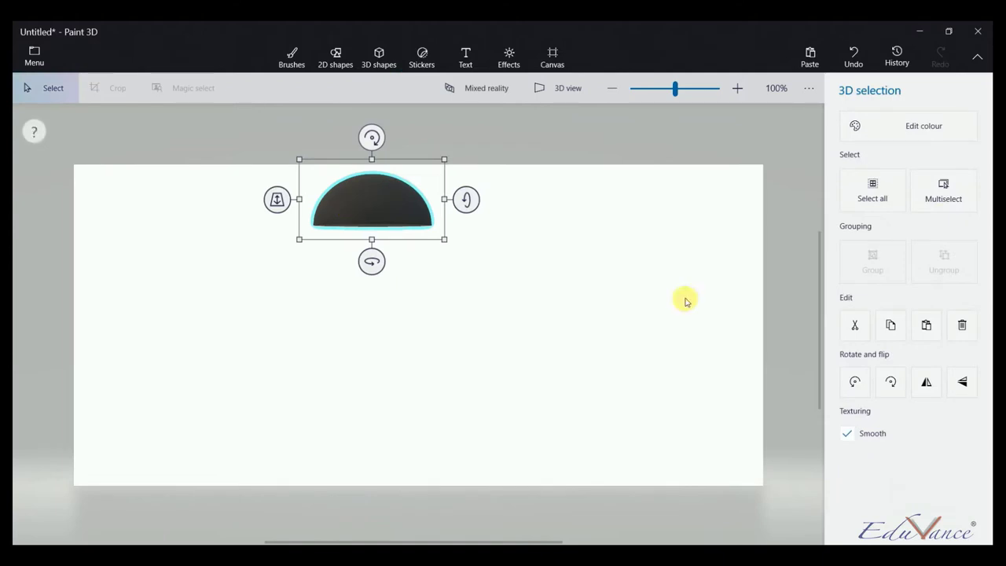
{"action": "left_click", "coordinate": [960, 384]}
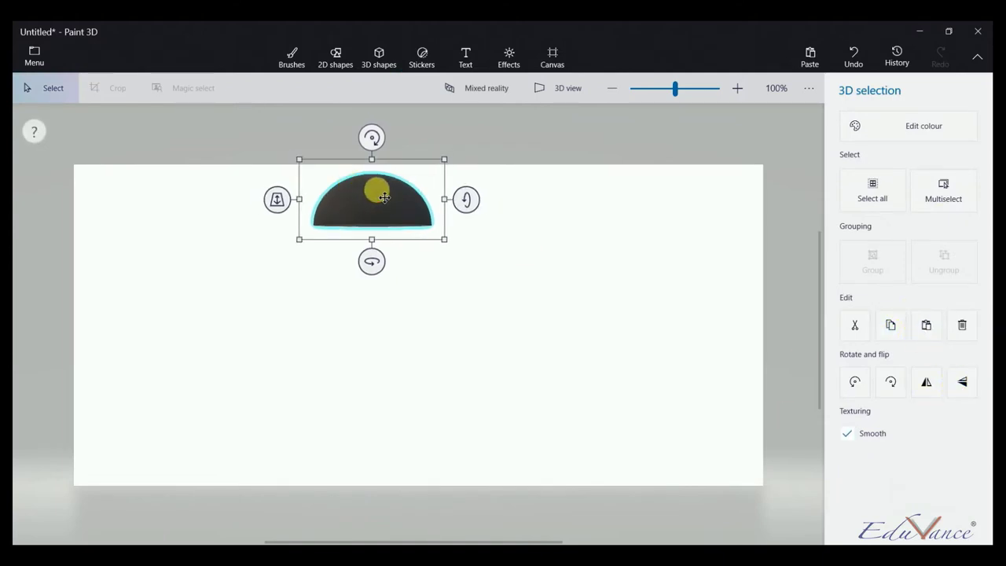
{"action": "left_click_drag", "start_coordinate": [384, 198], "coordinate": [380, 275]}
{"action": "left_click", "coordinate": [962, 382]}
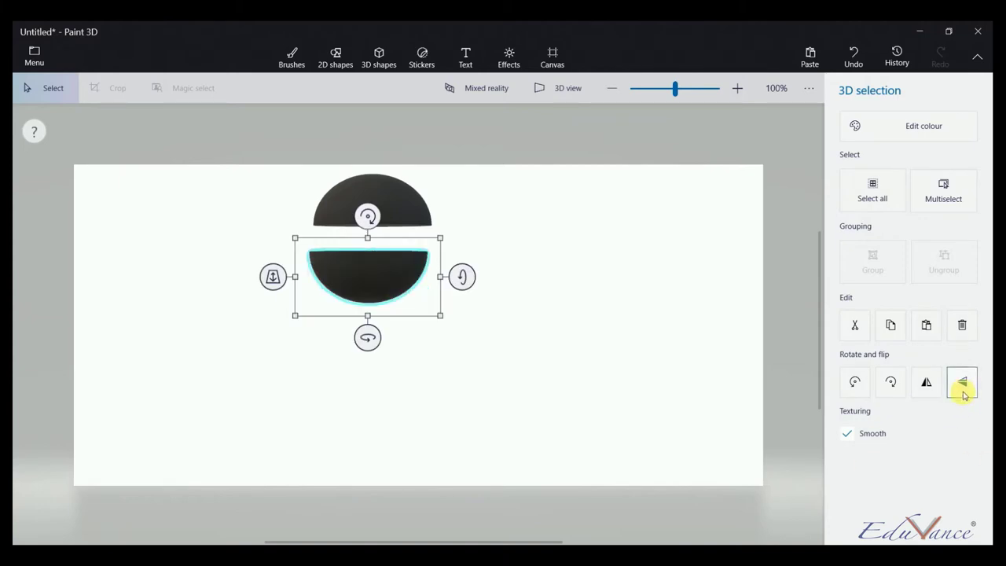
Flatten the bottom half, make the top half slightly shorter, and select both halves
{"action": "left_click_drag", "start_coordinate": [374, 322], "coordinate": [376, 272]}
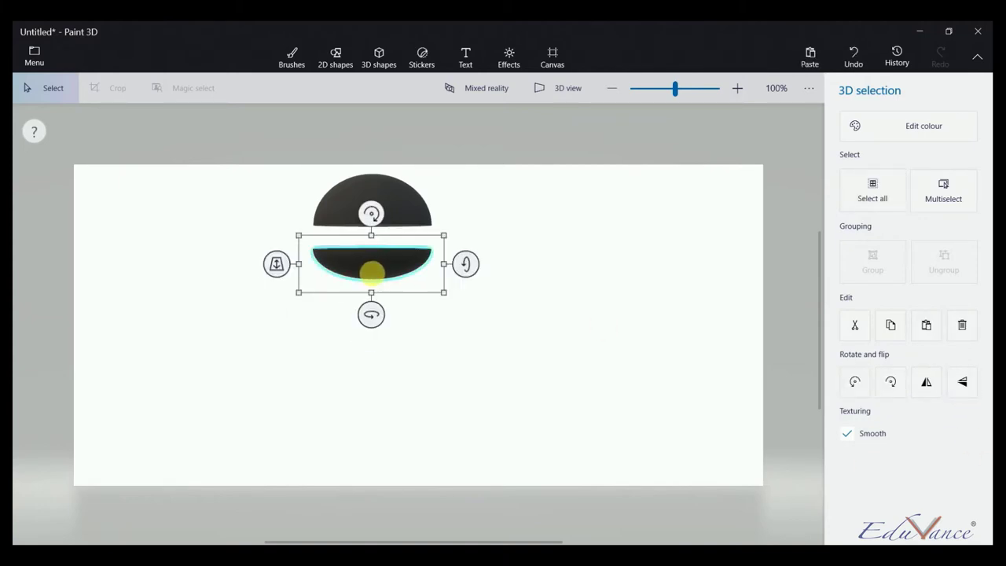
{"action": "left_click", "coordinate": [377, 195]}
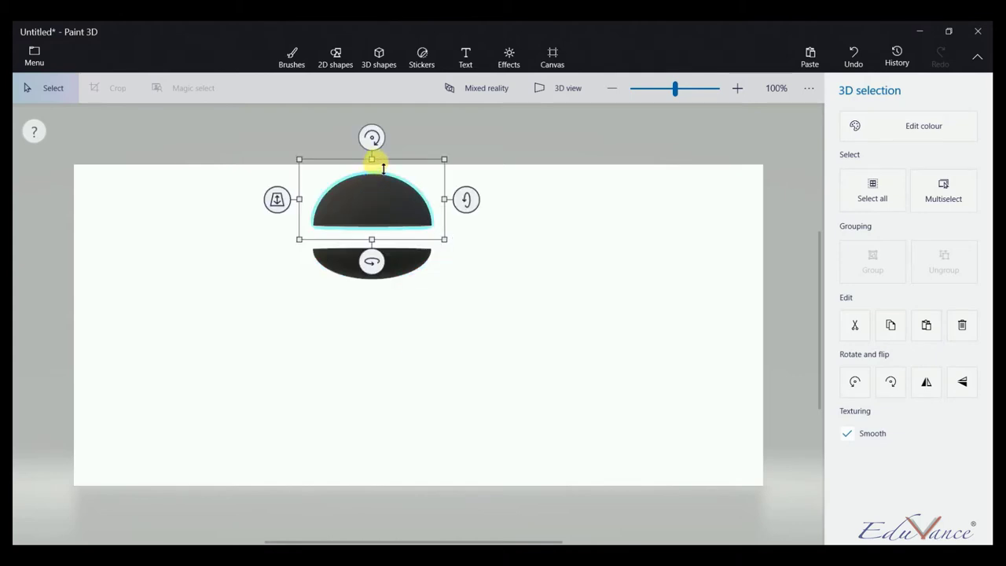
{"action": "left_click_drag", "start_coordinate": [383, 168], "coordinate": [378, 174]}
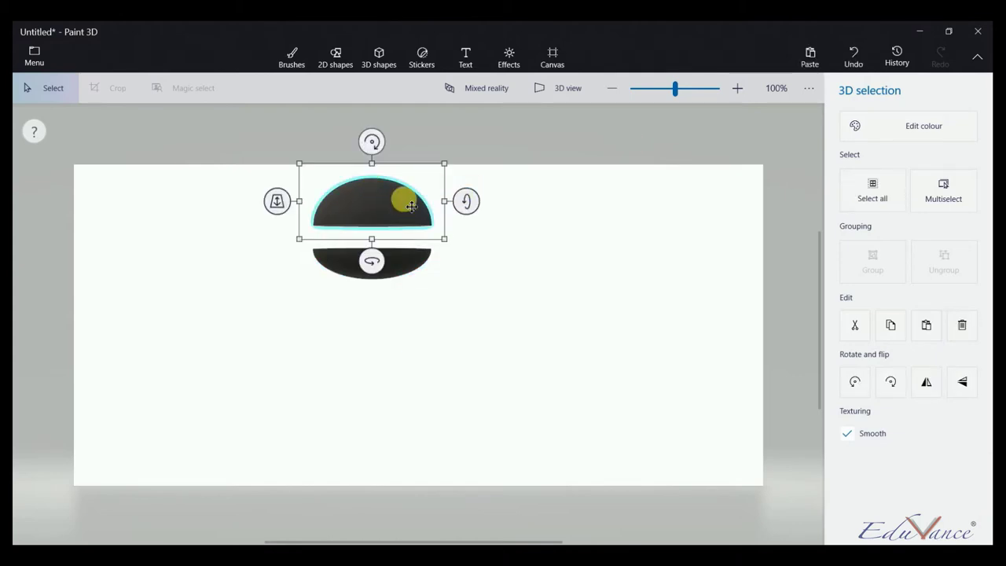
{"action": "left_click", "coordinate": [344, 256], "text": "ctrl"}
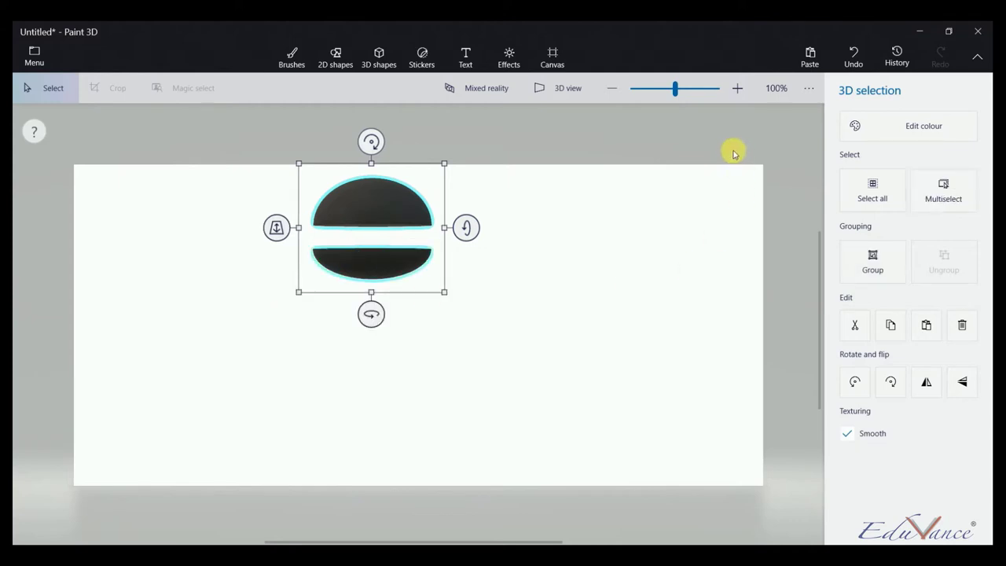
Recolour both bun halves a light golden-brown, custom hex ce9e56, then deselect them
{"action": "left_click", "coordinate": [862, 128]}
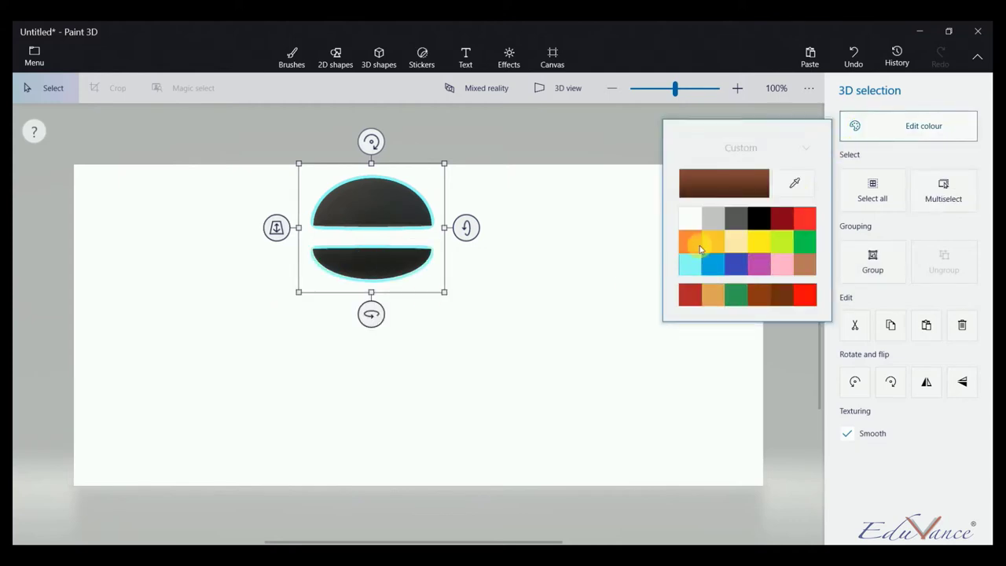
{"action": "left_click", "coordinate": [710, 296]}
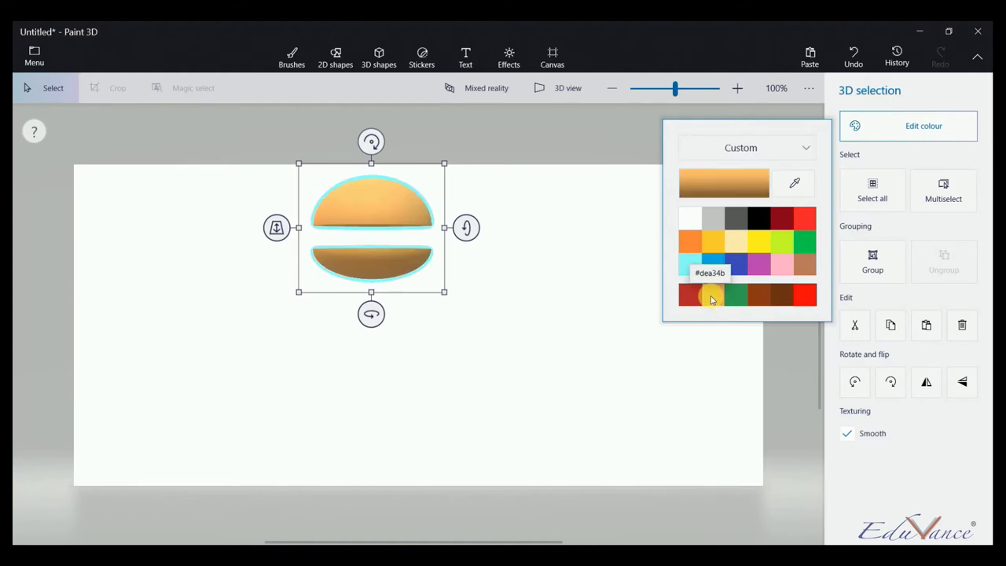
{"action": "left_click", "coordinate": [756, 184]}
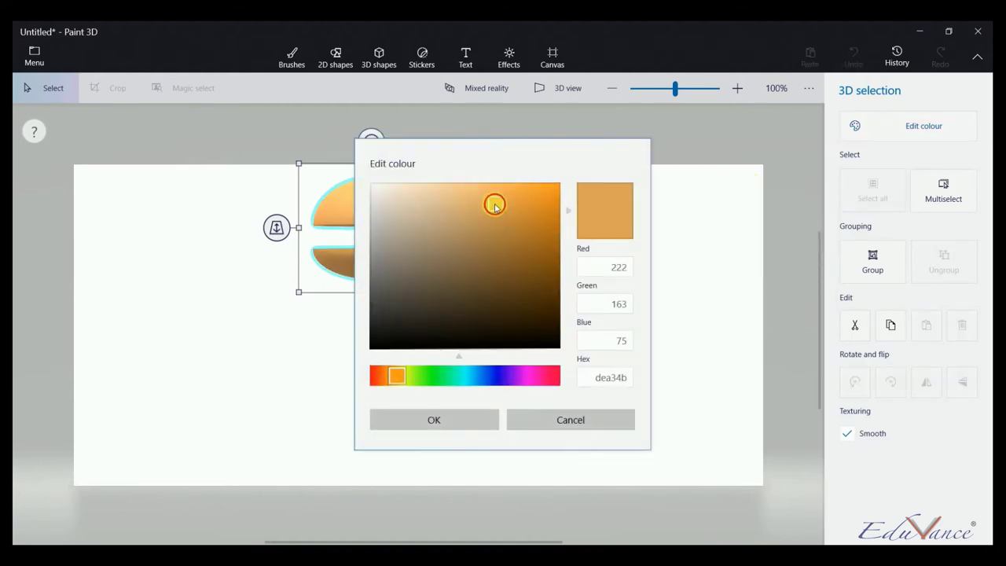
{"action": "left_click_drag", "start_coordinate": [495, 206], "coordinate": [482, 212]}
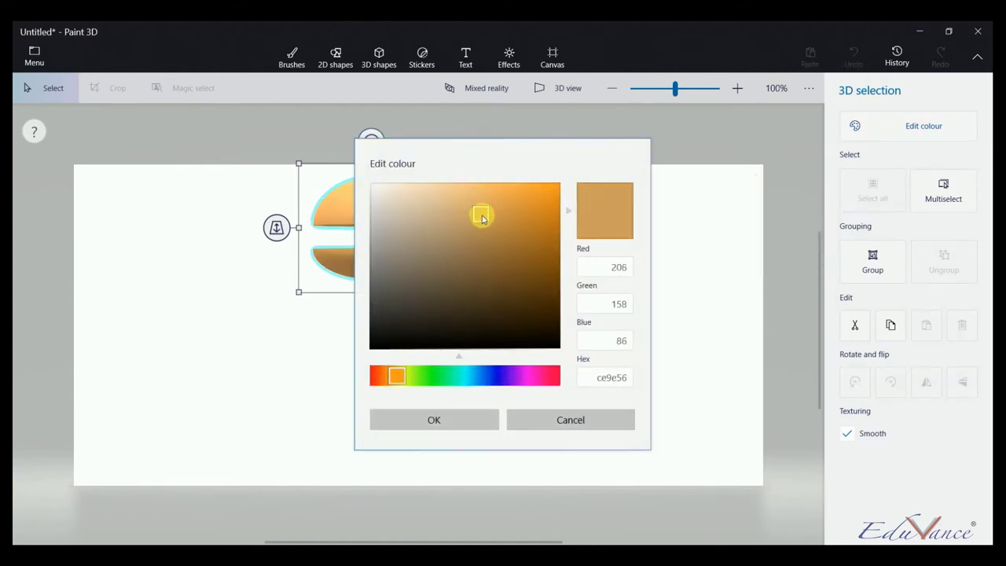
{"action": "left_click", "coordinate": [449, 420]}
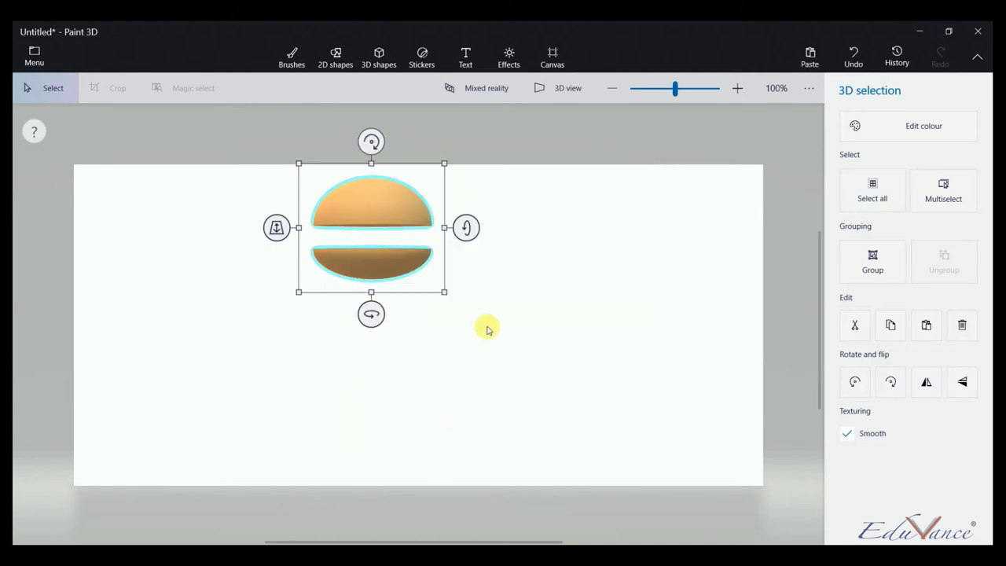
{"action": "left_click", "coordinate": [531, 263]}
{"action": "scroll", "coordinate": [534, 314], "scroll_direction": "up", "scroll_amount": 1}
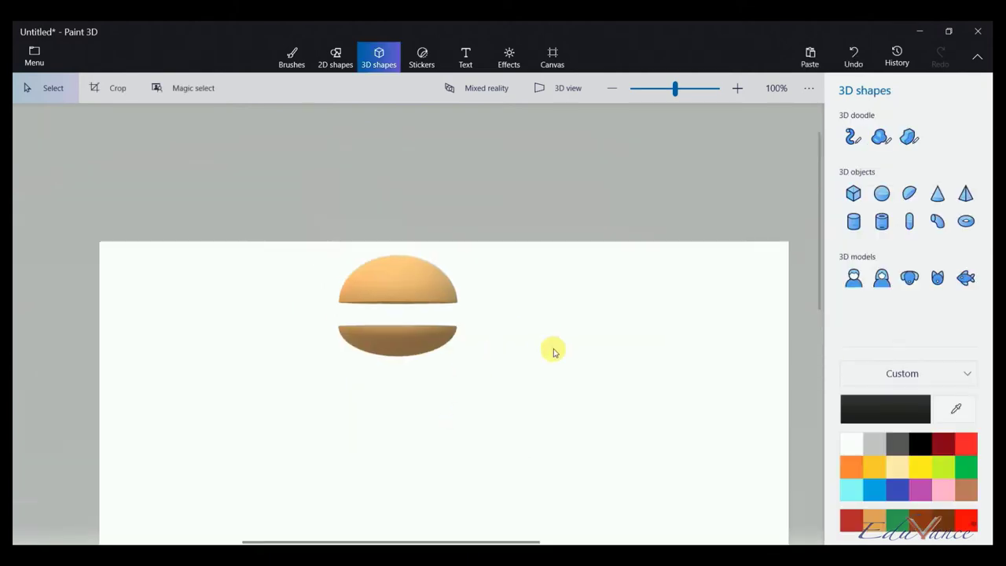
{"action": "scroll", "coordinate": [553, 352], "scroll_direction": "down", "scroll_amount": 2}
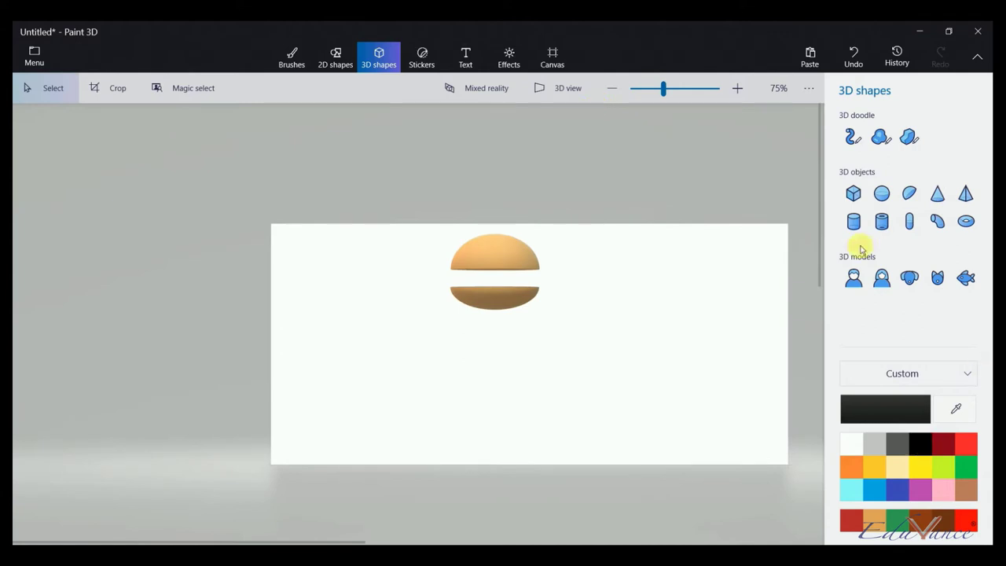
Switch to 3D view and choose the Marker brush in white
{"action": "left_click", "coordinate": [569, 85]}
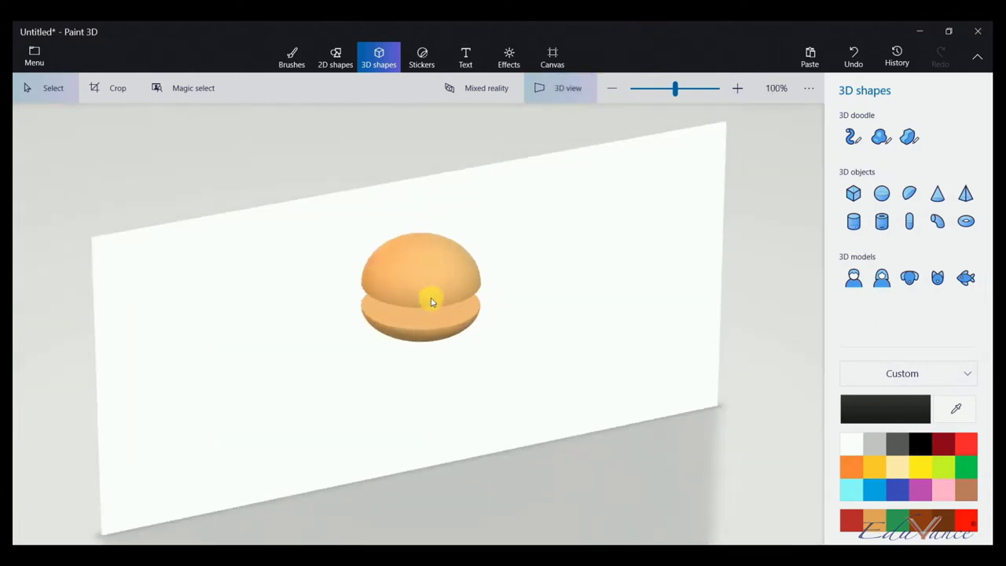
{"action": "left_click", "coordinate": [291, 55]}
{"action": "left_click", "coordinate": [855, 130]}
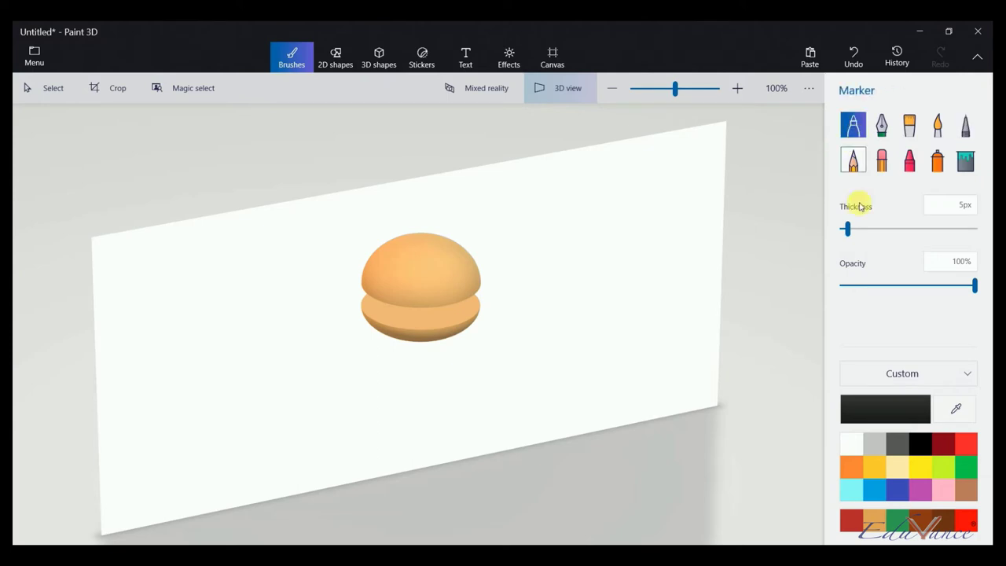
{"action": "left_click", "coordinate": [854, 447]}
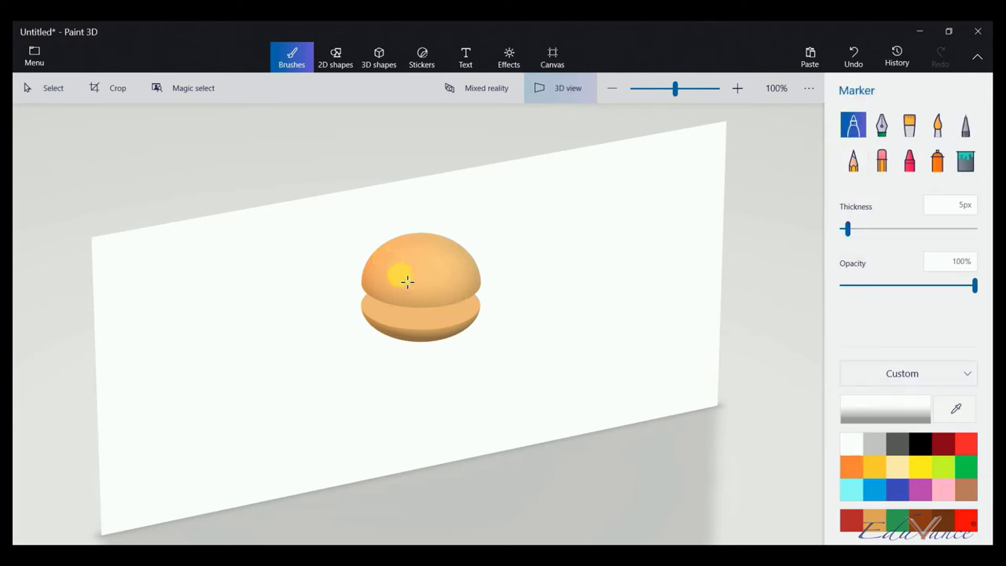
{"action": "scroll", "coordinate": [443, 274], "scroll_direction": "up", "scroll_amount": 2}
{"action": "scroll", "coordinate": [438, 272], "scroll_direction": "up", "scroll_amount": 2}
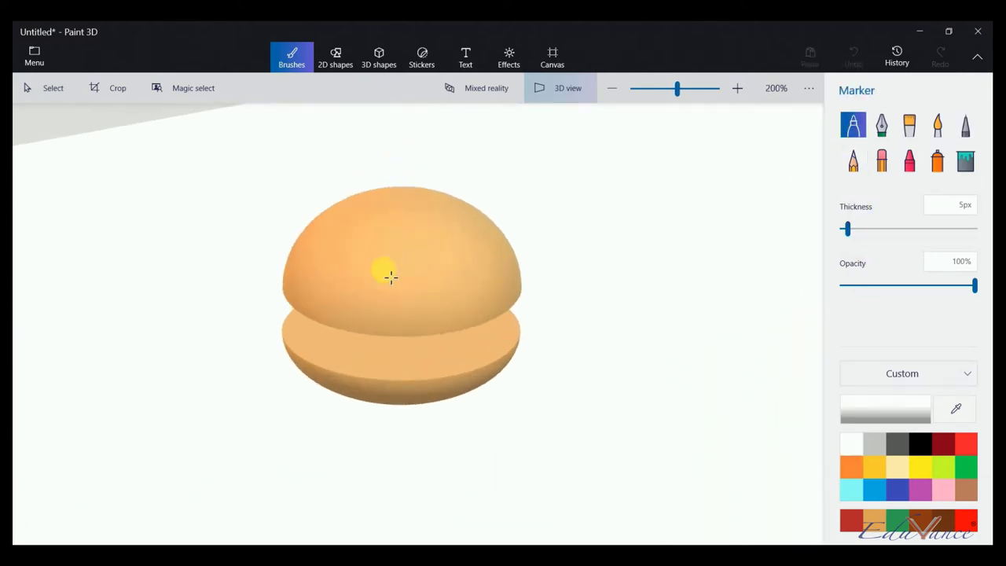
Dot white sesame seeds across the front and another side of the top bun
{"action": "left_click", "coordinate": [377, 234]}
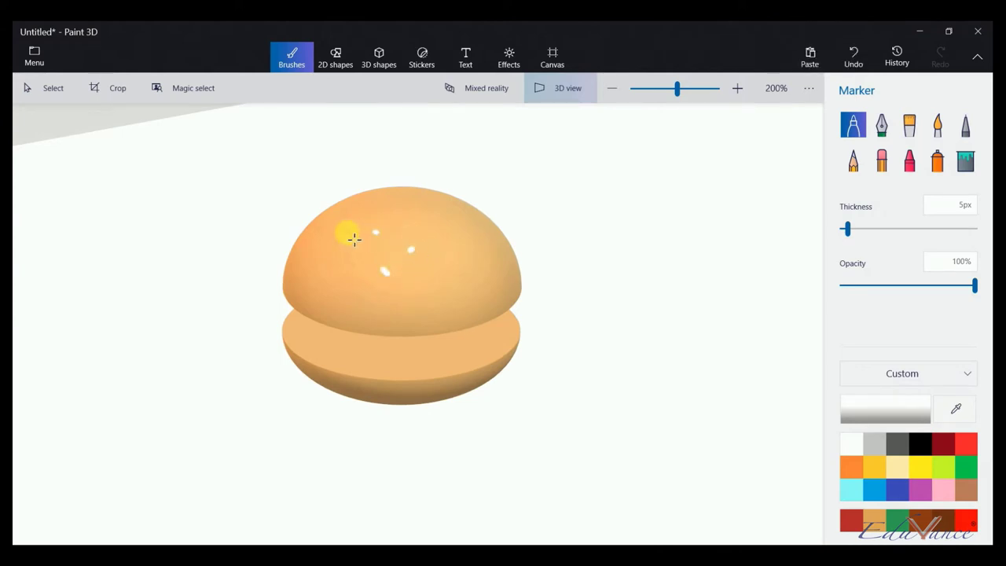
{"action": "left_click", "coordinate": [386, 209]}
{"action": "left_click", "coordinate": [428, 195]}
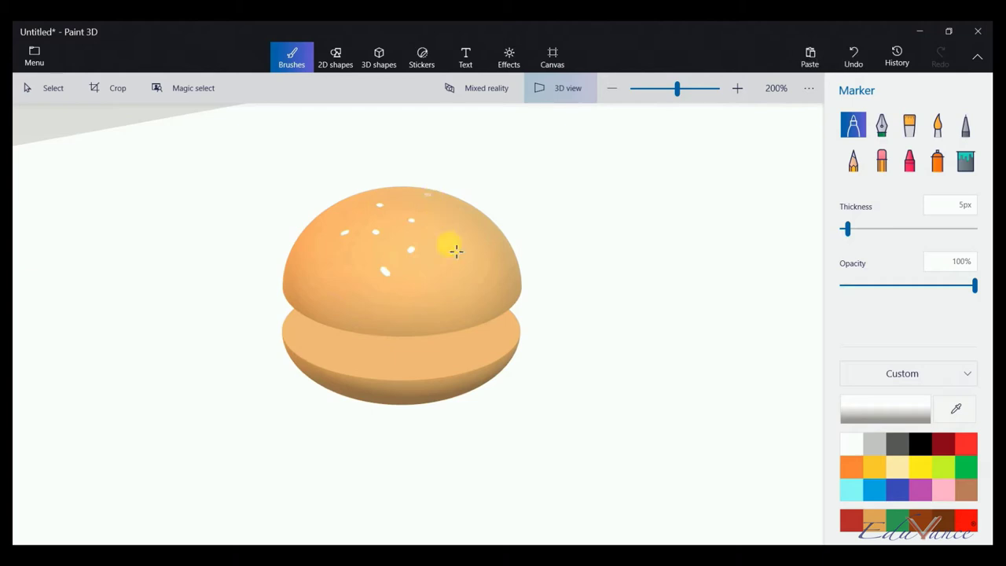
{"action": "left_click", "coordinate": [447, 266]}
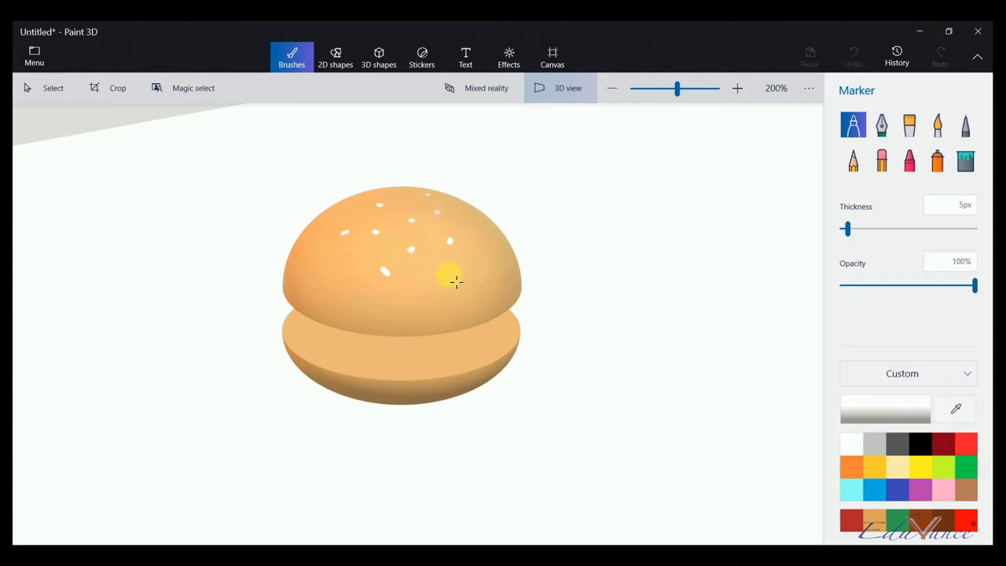
{"action": "left_click", "coordinate": [481, 247]}
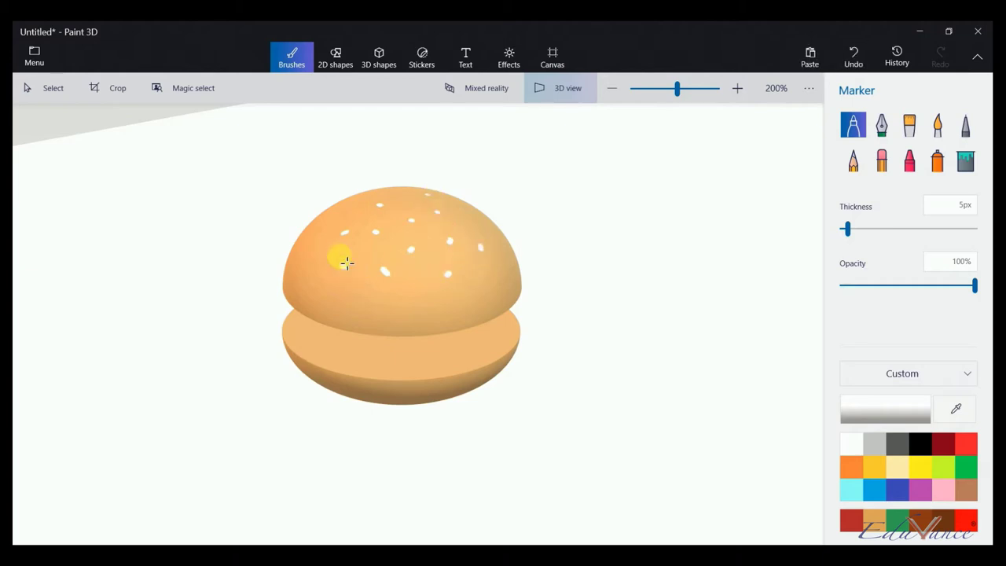
{"action": "right_click_drag", "start_coordinate": [224, 338], "coordinate": [383, 305]}
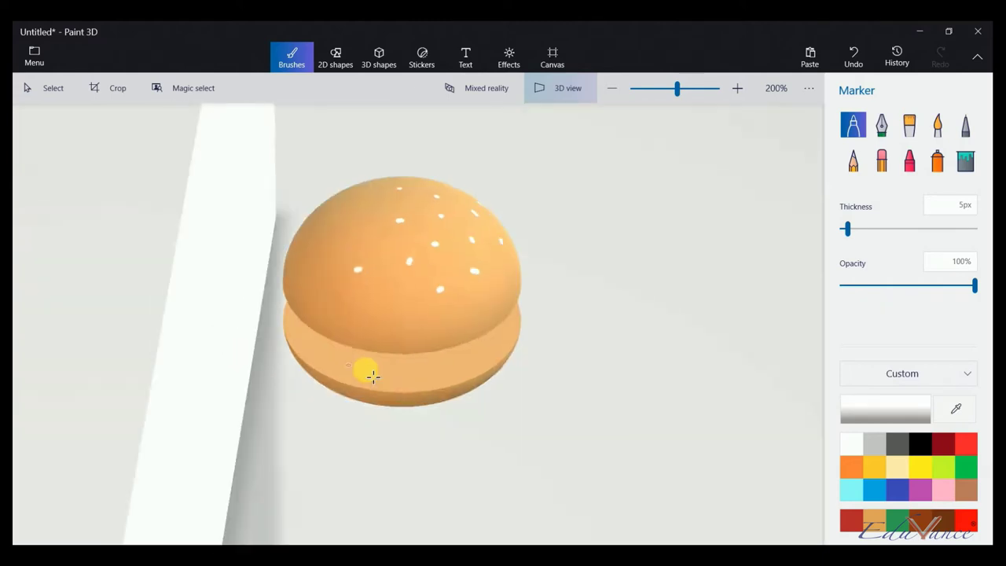
{"action": "left_click", "coordinate": [358, 231]}
{"action": "left_click", "coordinate": [361, 239]}
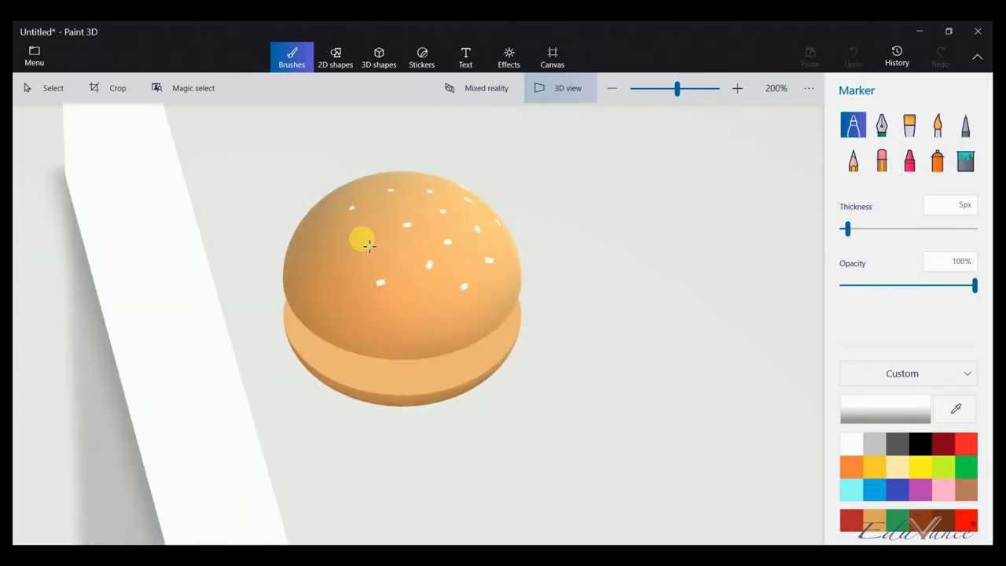
{"action": "left_click", "coordinate": [335, 232]}
{"action": "left_click", "coordinate": [317, 269]}
{"action": "left_click", "coordinate": [424, 315]}
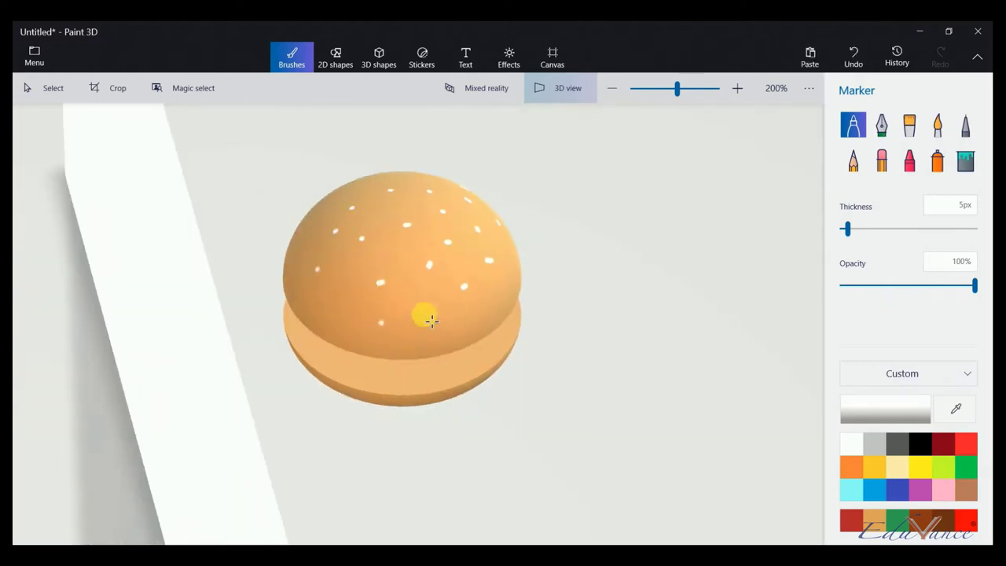
Orbit around the bun and add more white sesame seeds on the remaining top-bun areas
{"action": "mouse_move", "coordinate": [641, 364]}
{"action": "right_mouse_down"}
{"action": "mouse_move", "coordinate": [495, 423]}
{"action": "mouse_move", "coordinate": [281, 398]}
{"action": "mouse_move", "coordinate": [306, 364]}
{"action": "right_mouse_up"}
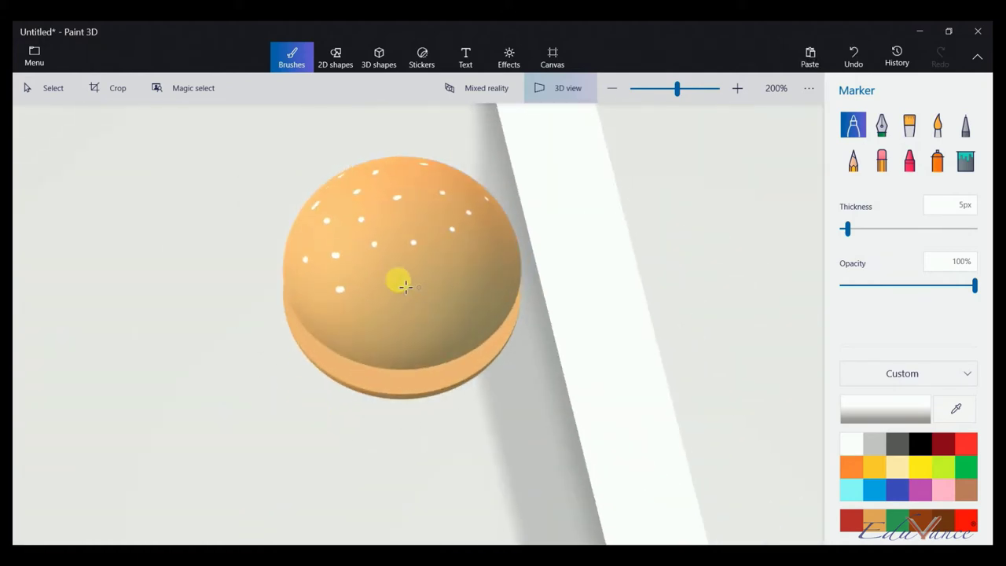
{"action": "left_click", "coordinate": [457, 272]}
{"action": "left_click", "coordinate": [410, 324]}
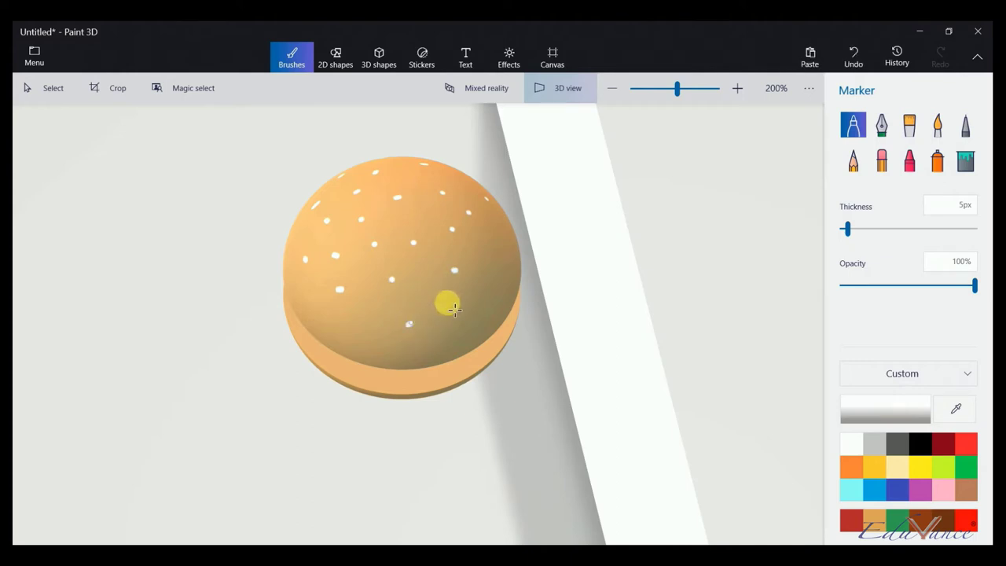
{"action": "left_click", "coordinate": [486, 244]}
{"action": "left_click", "coordinate": [477, 312]}
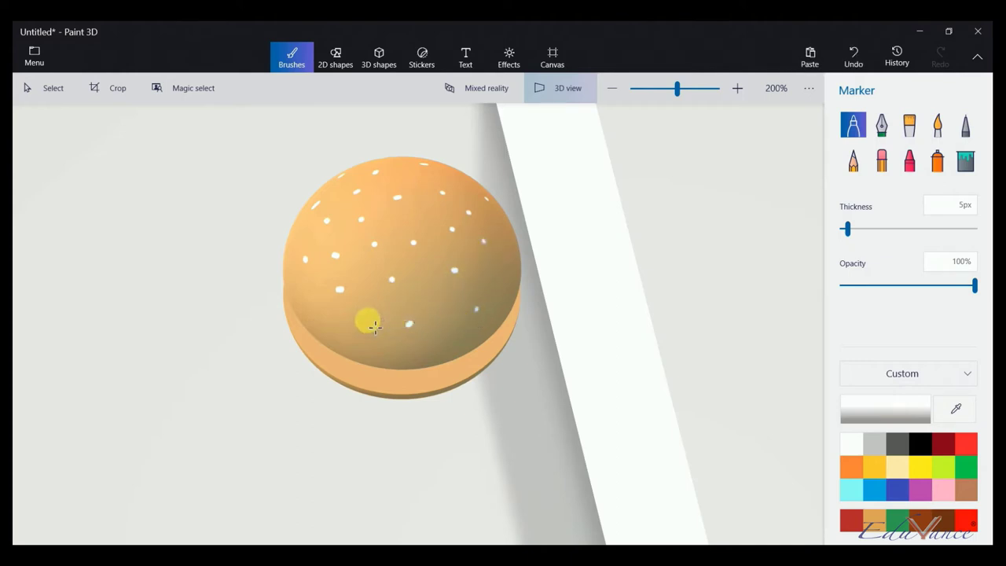
{"action": "left_click", "coordinate": [348, 323]}
{"action": "right_click_drag", "start_coordinate": [401, 458], "coordinate": [426, 252]}
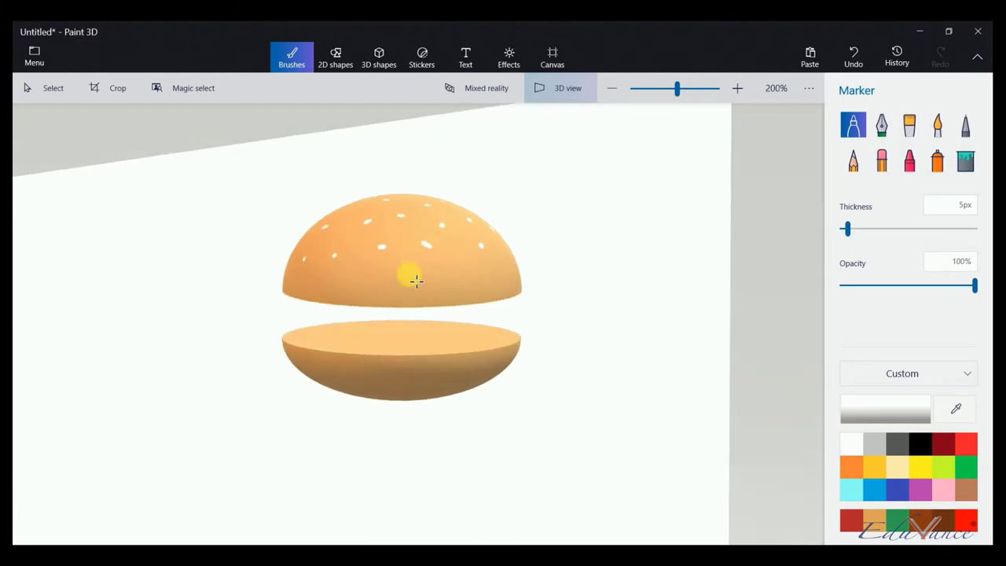
{"action": "left_click", "coordinate": [476, 283]}
{"action": "left_click", "coordinate": [351, 274]}
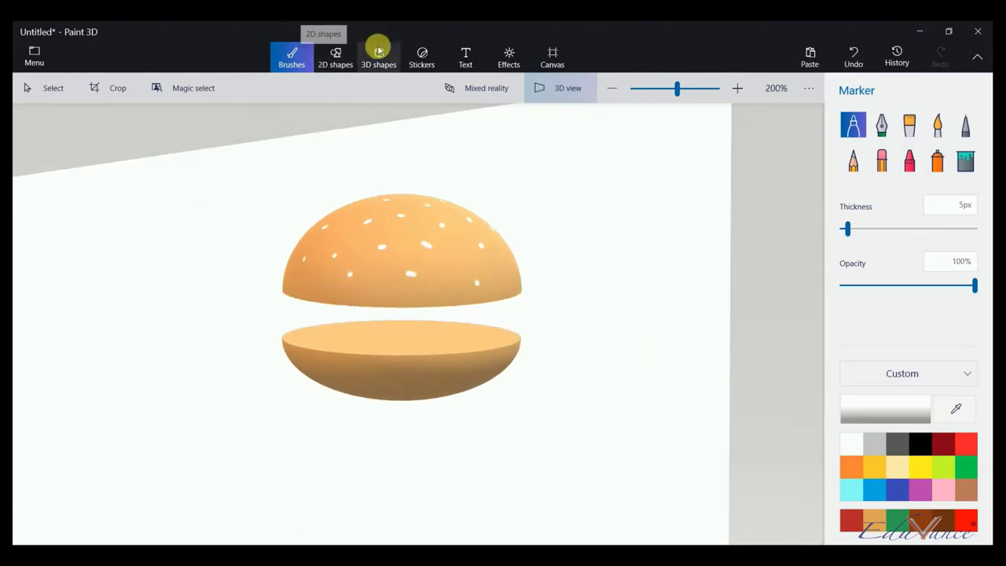
Draw a black oval outline with the 2D Circle shape to the right of the bun
{"action": "left_click", "coordinate": [380, 56]}
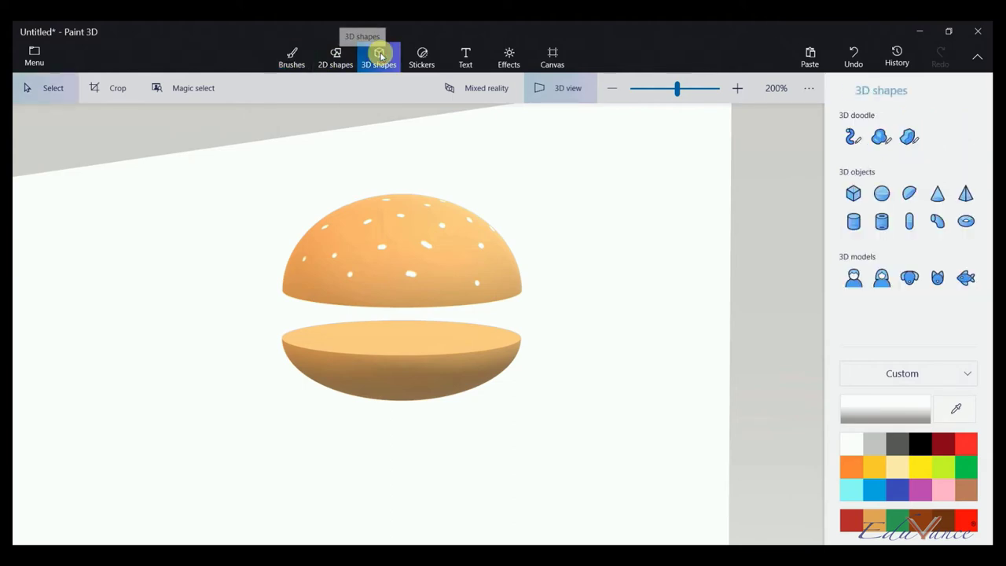
{"action": "left_click", "coordinate": [339, 63]}
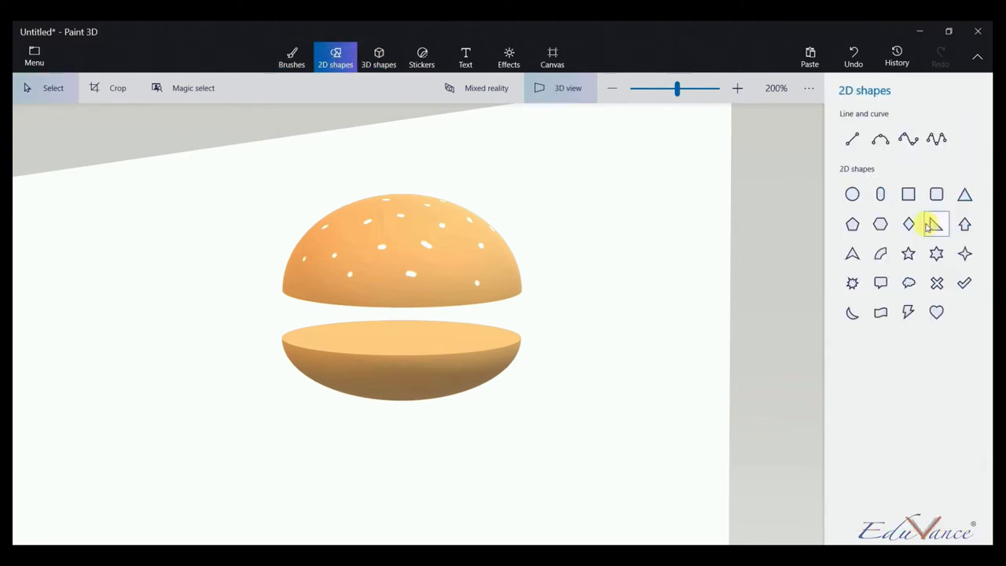
{"action": "left_click", "coordinate": [852, 196]}
{"action": "left_click_drag", "start_coordinate": [562, 175], "coordinate": [641, 236]}
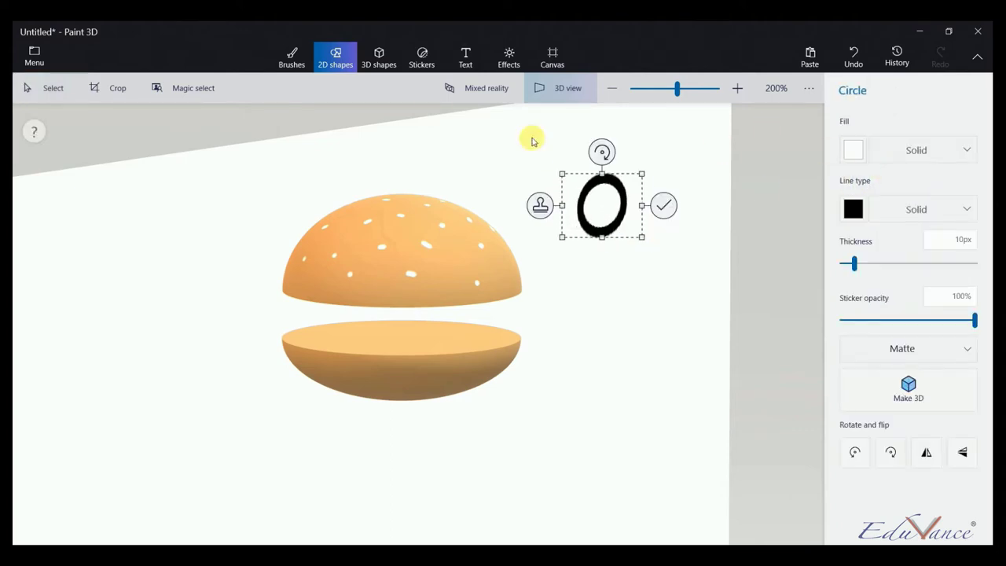
Leave perspective view and choose the Soft edge 3D doodle
{"action": "left_click", "coordinate": [381, 59]}
{"action": "left_click", "coordinate": [553, 90]}
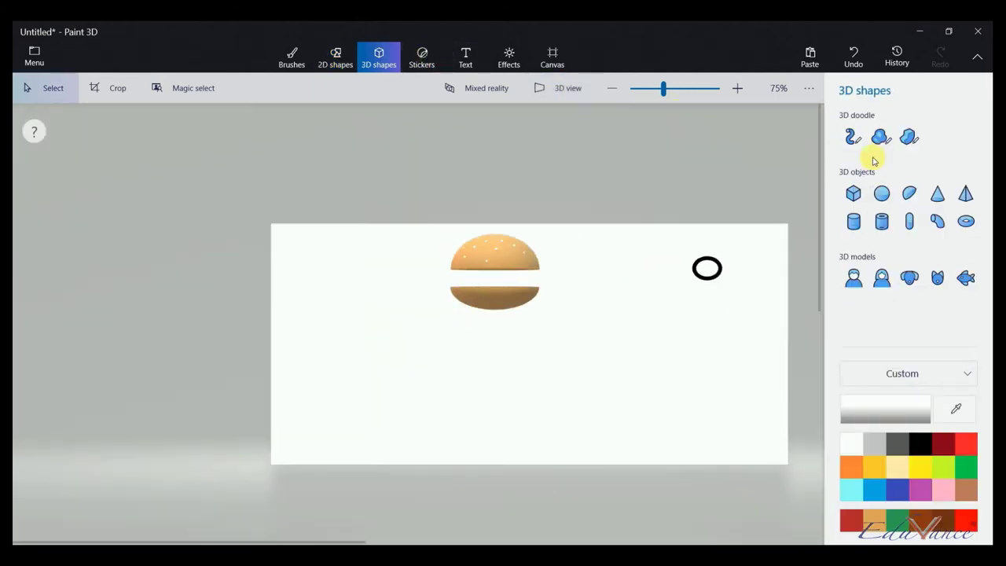
{"action": "scroll", "coordinate": [711, 258], "scroll_direction": "up", "scroll_amount": 3}
{"action": "scroll", "coordinate": [723, 254], "scroll_direction": "up", "scroll_amount": 1}
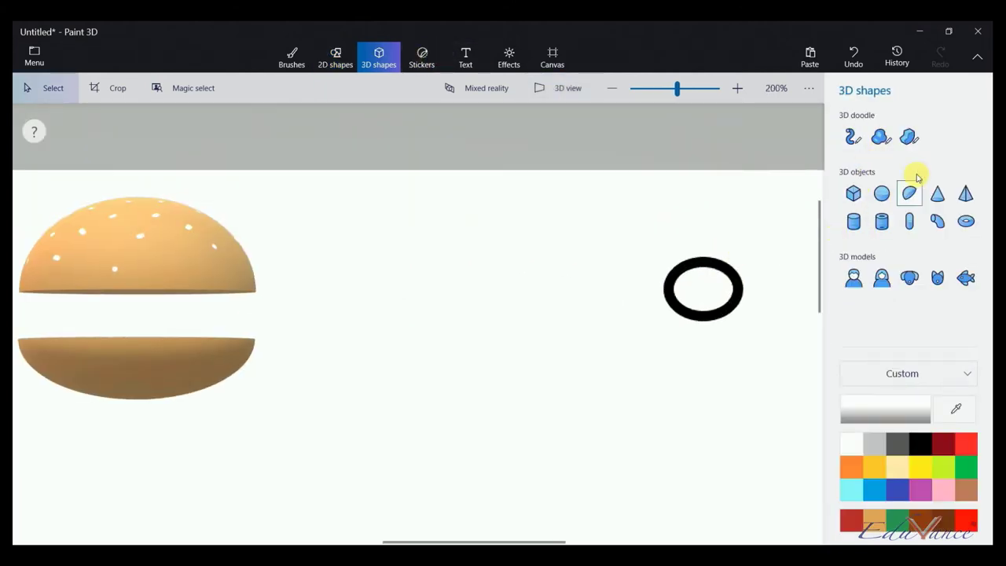
{"action": "left_click", "coordinate": [881, 137]}
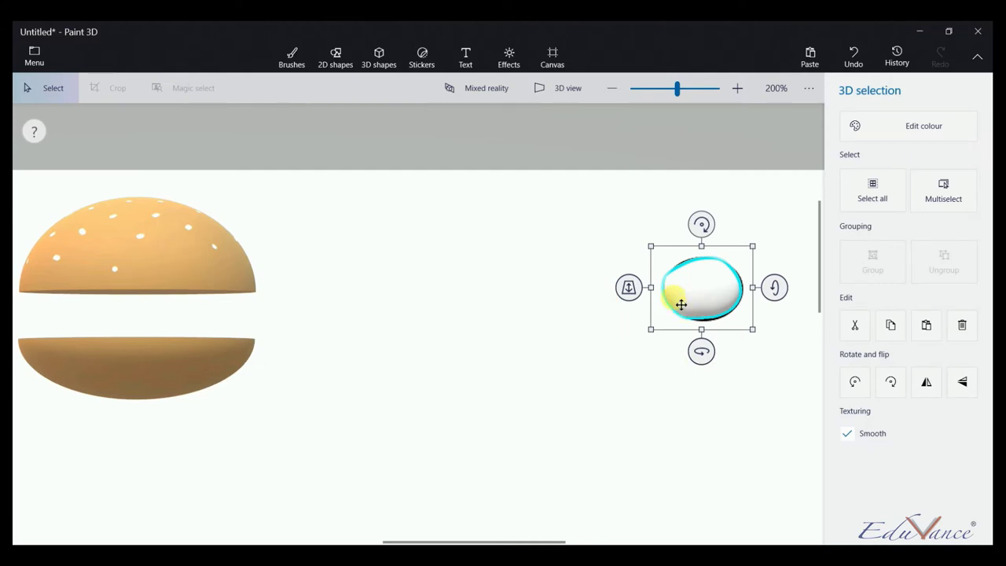
Tilt the white soft-edge doodle with its rotation handles until it lies flat as a disc
{"action": "mouse_move", "coordinate": [775, 287]}
{"action": "left_mouse_down"}
{"action": "mouse_move", "coordinate": [771, 267]}
{"action": "mouse_move", "coordinate": [772, 279]}
{"action": "left_mouse_up"}
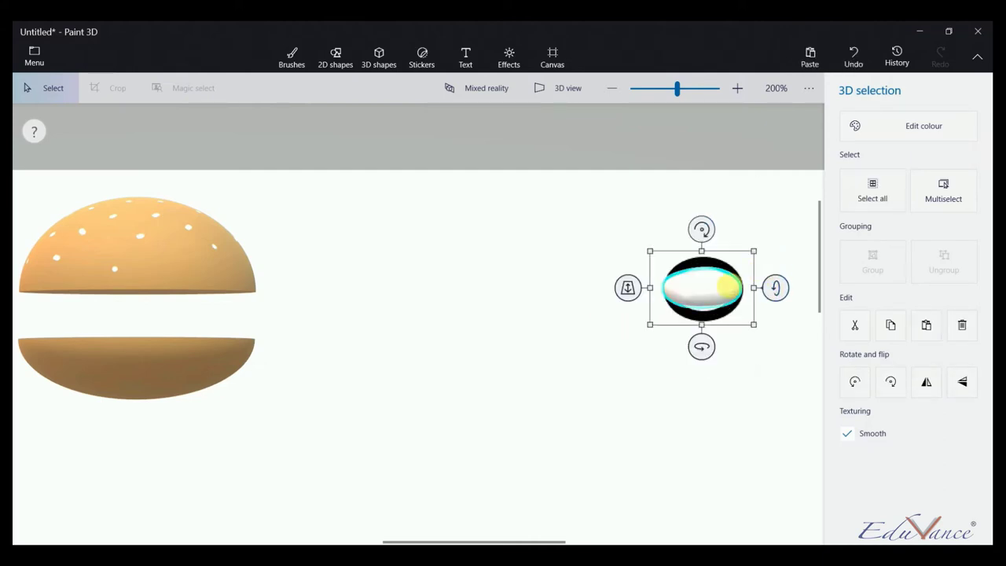
{"action": "scroll", "coordinate": [706, 296], "scroll_direction": "up", "scroll_amount": 2}
{"action": "scroll", "coordinate": [770, 307], "scroll_direction": "up", "scroll_amount": 1}
{"action": "scroll", "coordinate": [748, 301], "scroll_direction": "down", "scroll_amount": 2}
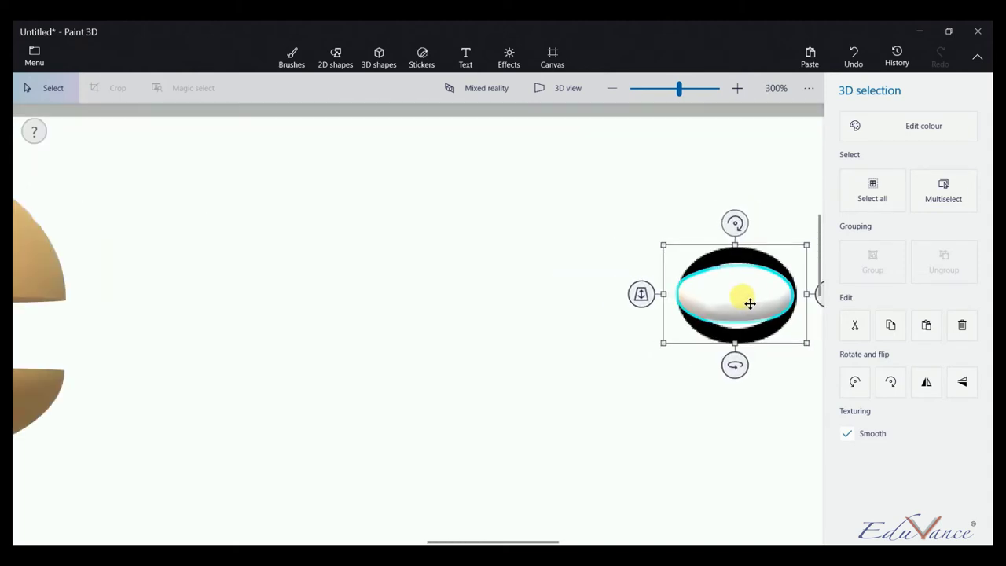
{"action": "scroll", "coordinate": [543, 319], "scroll_direction": "down", "scroll_amount": 3}
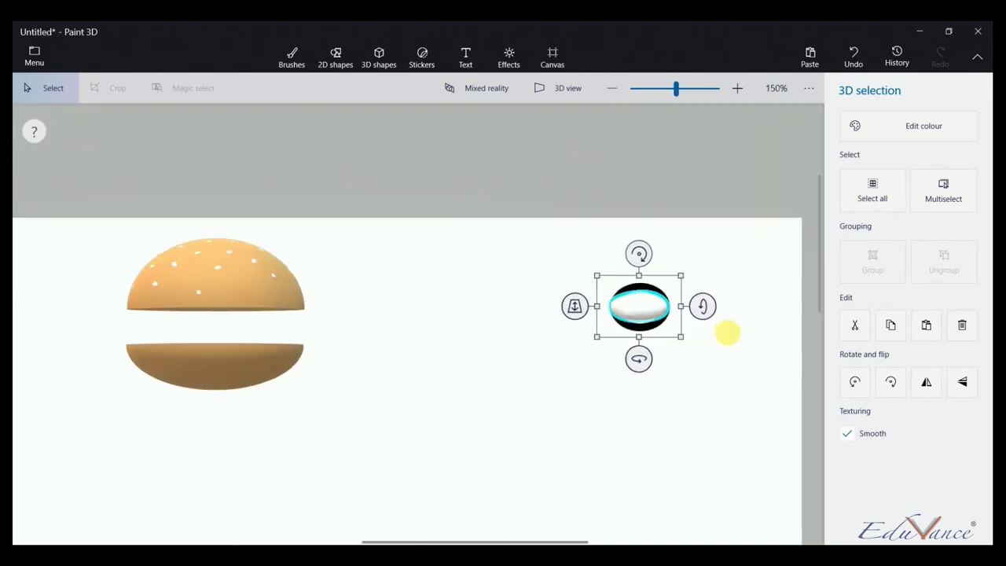
{"action": "left_click_drag", "start_coordinate": [718, 316], "coordinate": [717, 314]}
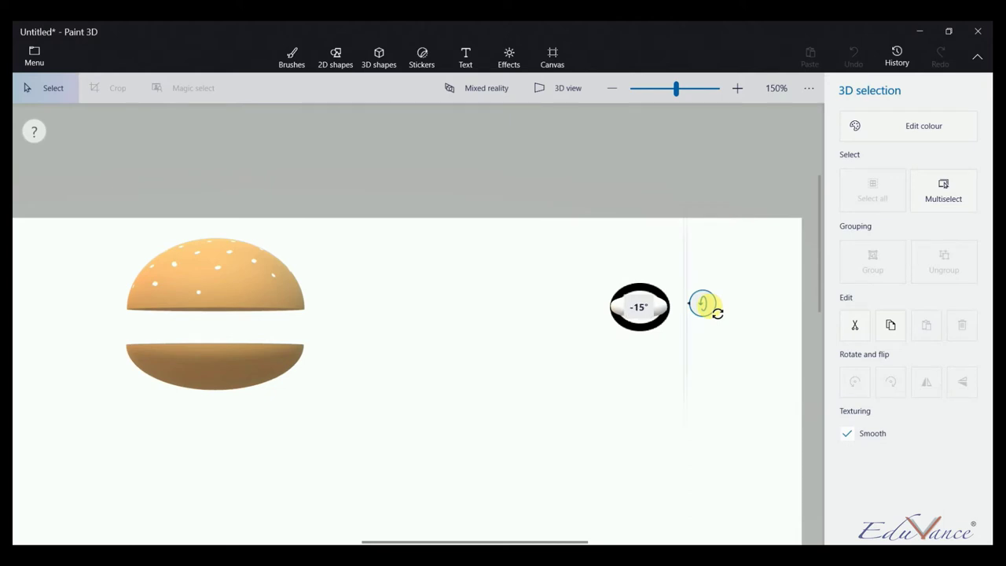
{"action": "left_click_drag", "start_coordinate": [717, 312], "coordinate": [716, 311]}
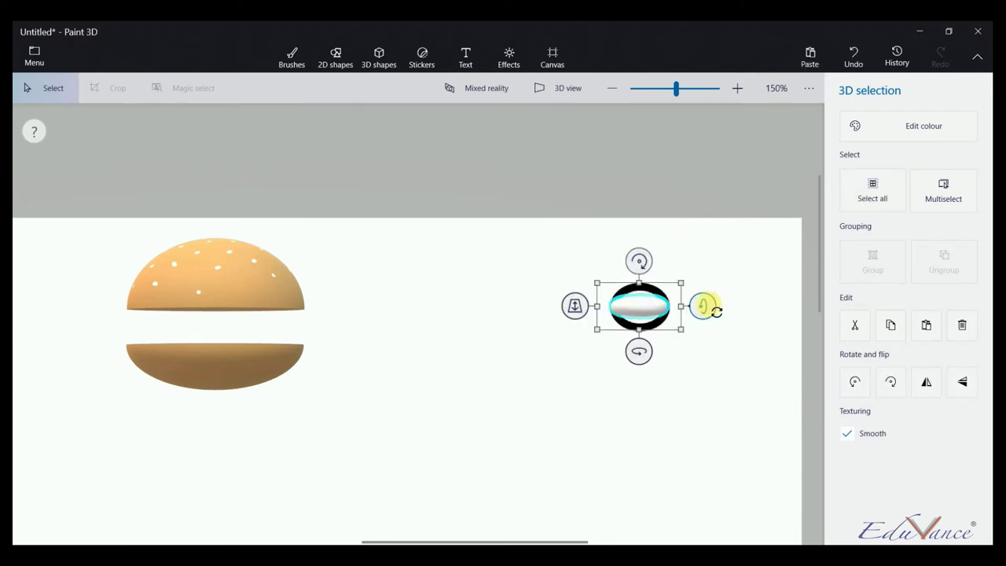
{"action": "left_click_drag", "start_coordinate": [645, 338], "coordinate": [645, 330]}
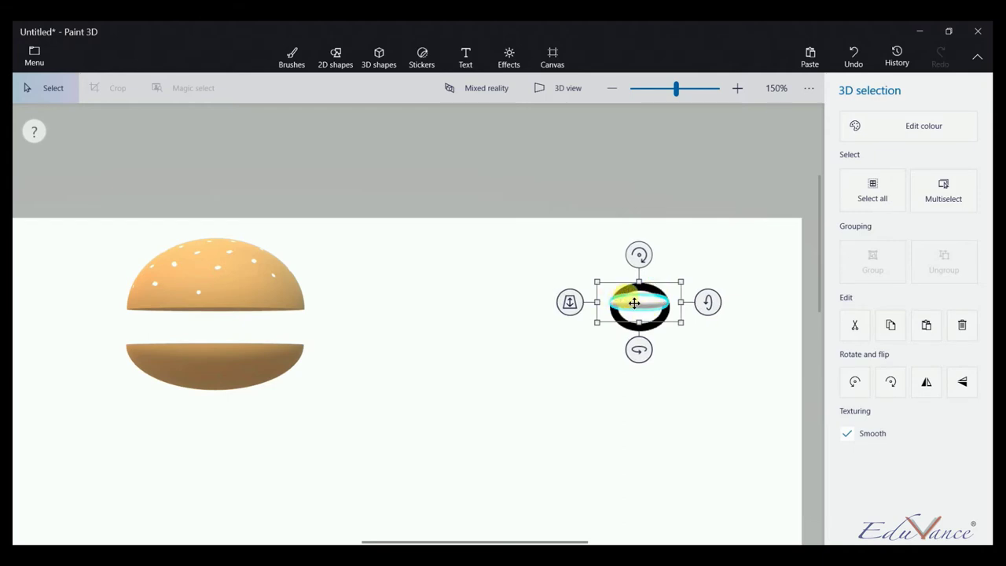
Colour the disc a bright reddish orange in the custom colour editor
{"action": "left_click", "coordinate": [859, 125]}
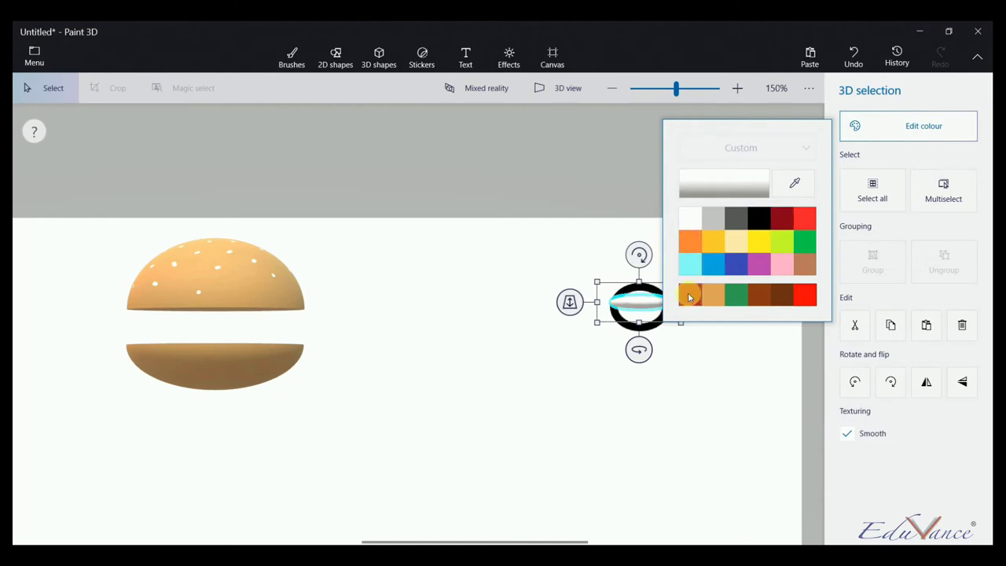
{"action": "left_click", "coordinate": [690, 295]}
{"action": "left_click", "coordinate": [737, 179]}
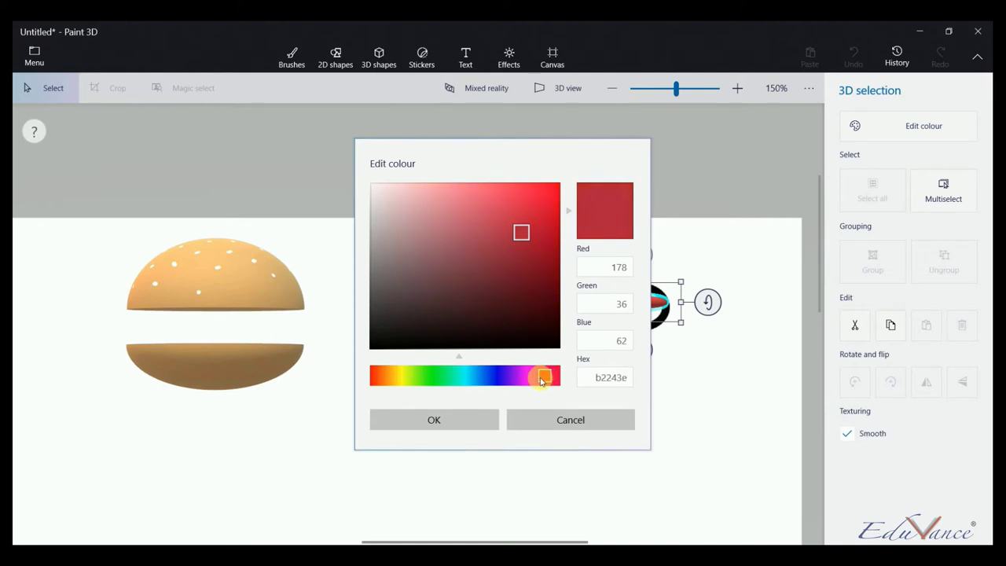
{"action": "left_click_drag", "start_coordinate": [540, 381], "coordinate": [374, 388]}
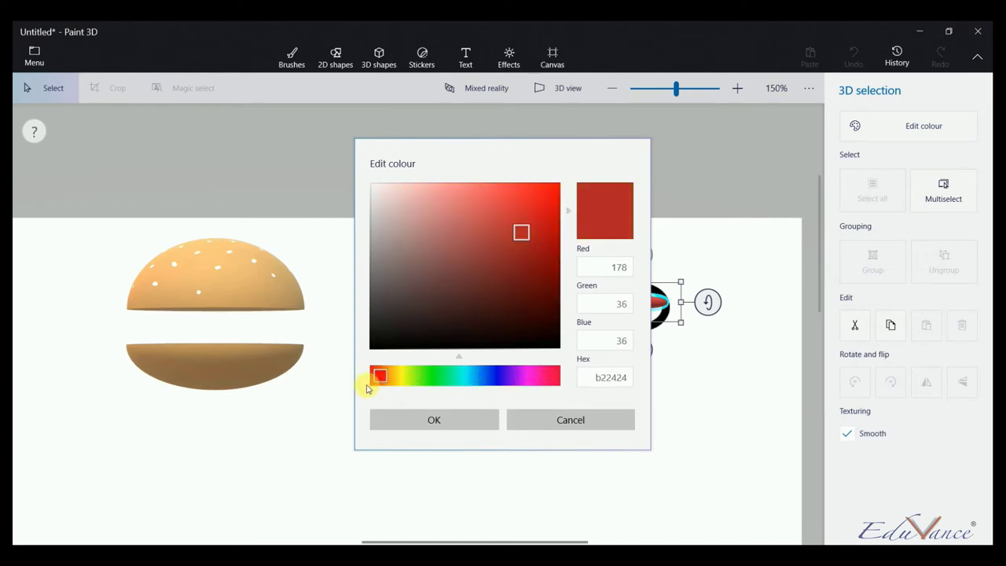
{"action": "left_click_drag", "start_coordinate": [374, 386], "coordinate": [386, 375]}
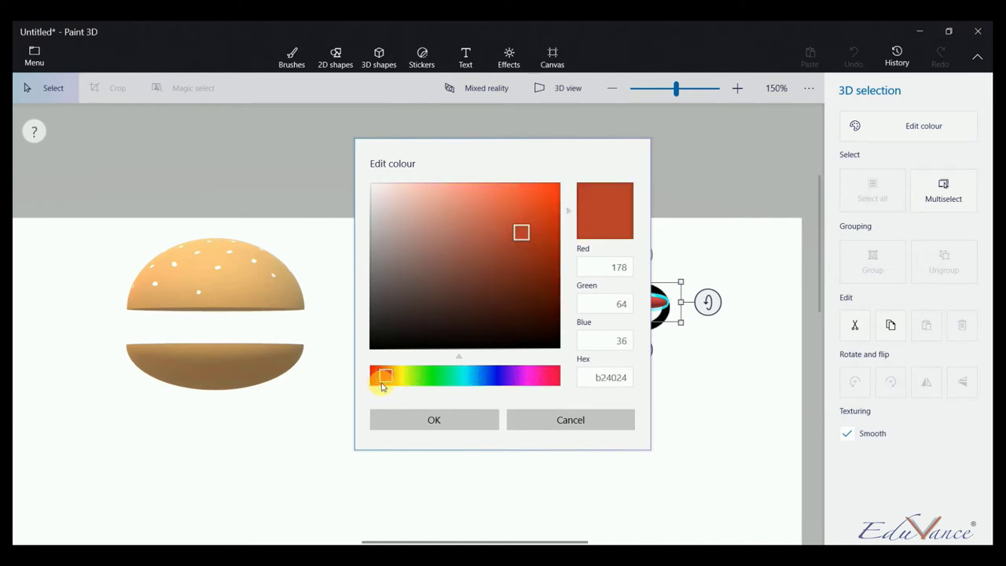
{"action": "left_click", "coordinate": [534, 232]}
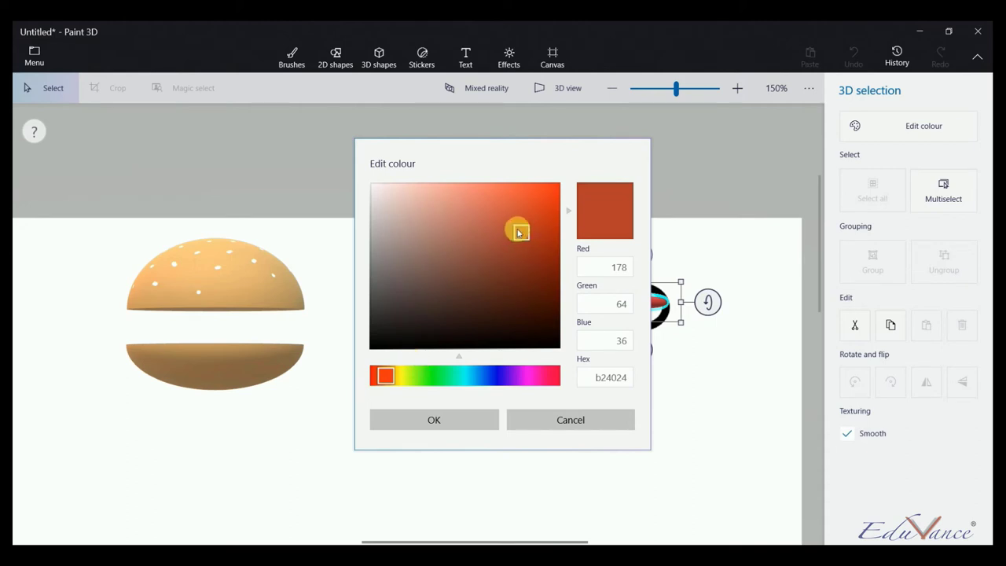
{"action": "left_click_drag", "start_coordinate": [518, 233], "coordinate": [514, 220]}
{"action": "left_click", "coordinate": [424, 420]}
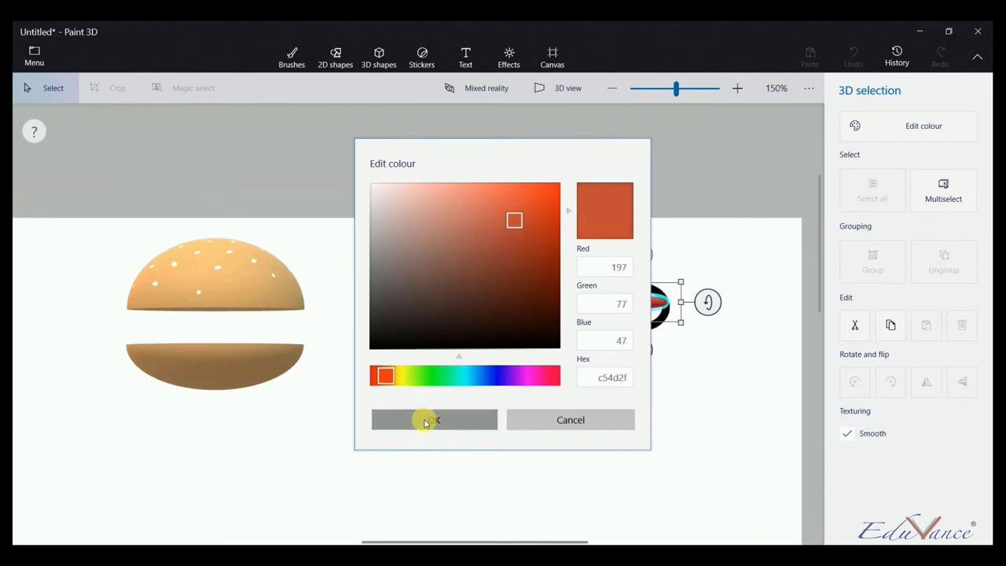
Brighten the patty colour further in the custom colour editor
{"action": "scroll", "coordinate": [644, 306], "scroll_direction": "up", "scroll_amount": 3}
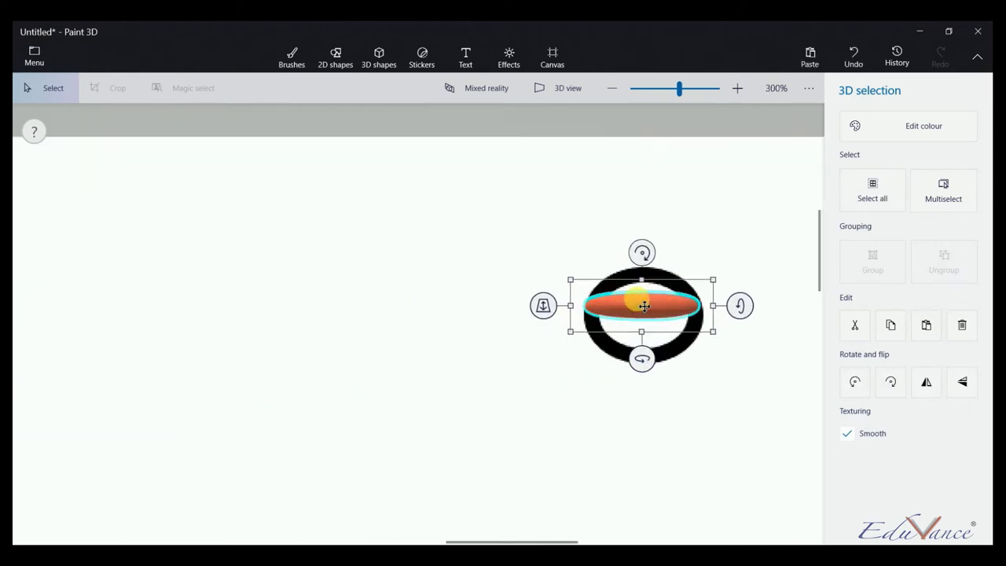
{"action": "left_click", "coordinate": [858, 122]}
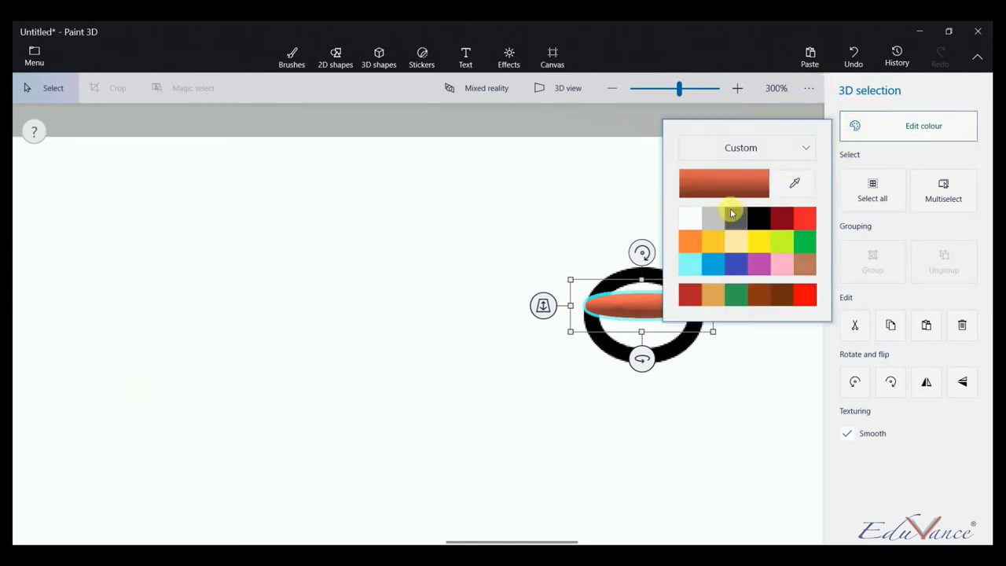
{"action": "left_click", "coordinate": [796, 188]}
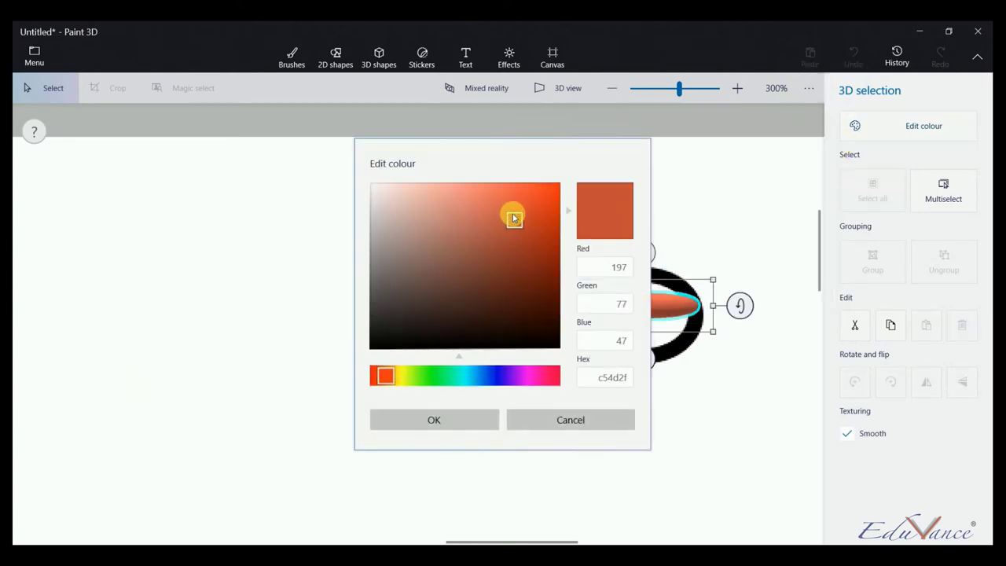
{"action": "left_click_drag", "start_coordinate": [515, 223], "coordinate": [513, 206]}
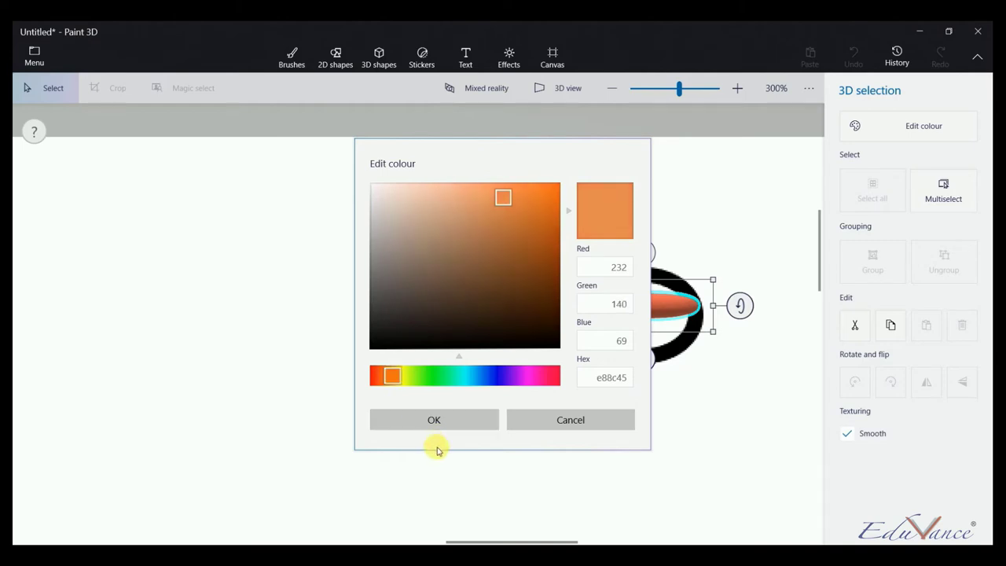
{"action": "left_click", "coordinate": [445, 420]}
{"action": "scroll", "coordinate": [580, 322], "scroll_direction": "down", "scroll_amount": 3}
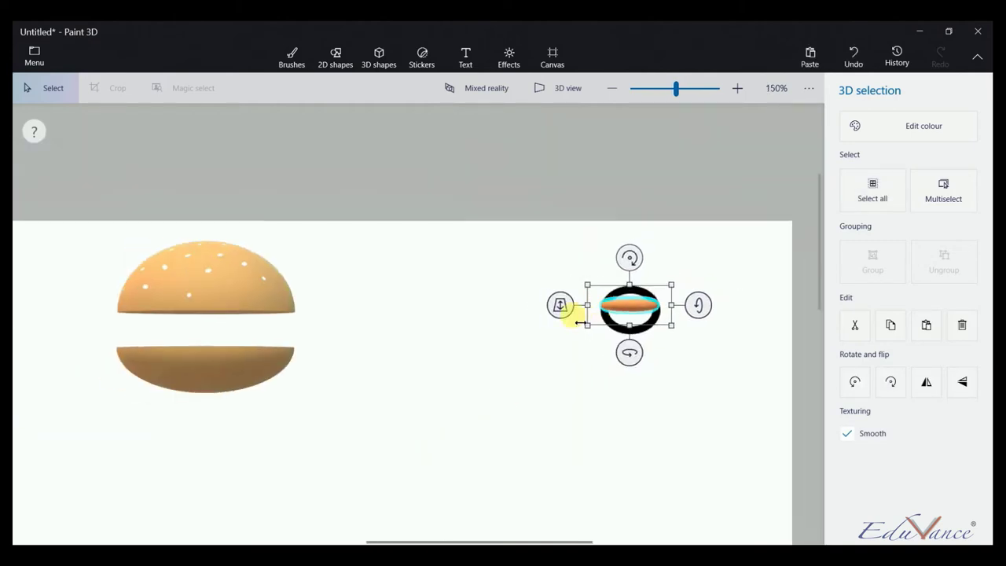
Set the patty to the final orange e87345 and drag it toward the bun halves
{"action": "left_click", "coordinate": [855, 125]}
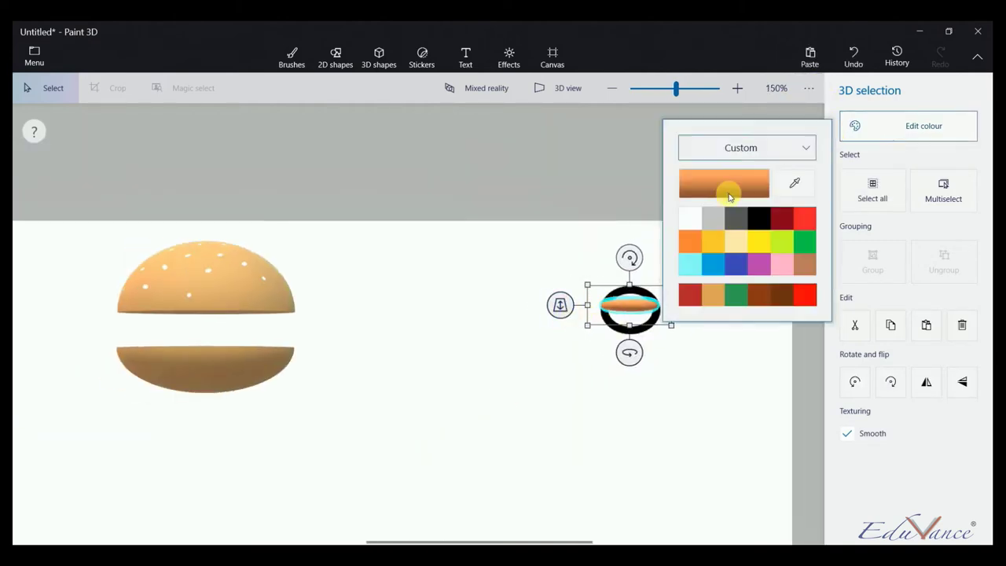
{"action": "left_click", "coordinate": [807, 219]}
{"action": "left_click", "coordinate": [718, 173]}
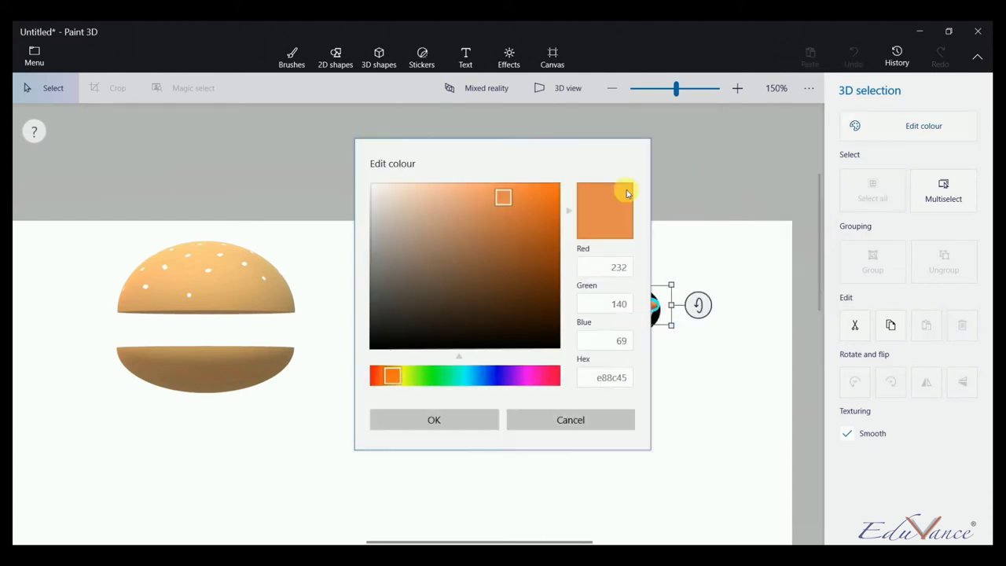
{"action": "left_click", "coordinate": [388, 376]}
{"action": "left_click", "coordinate": [478, 421]}
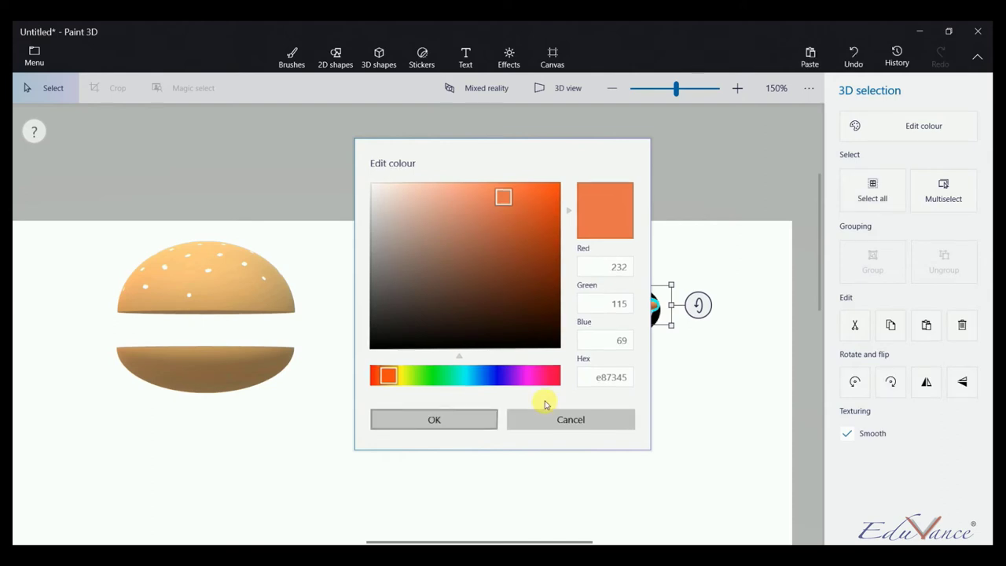
{"action": "left_click_drag", "start_coordinate": [630, 308], "coordinate": [220, 342]}
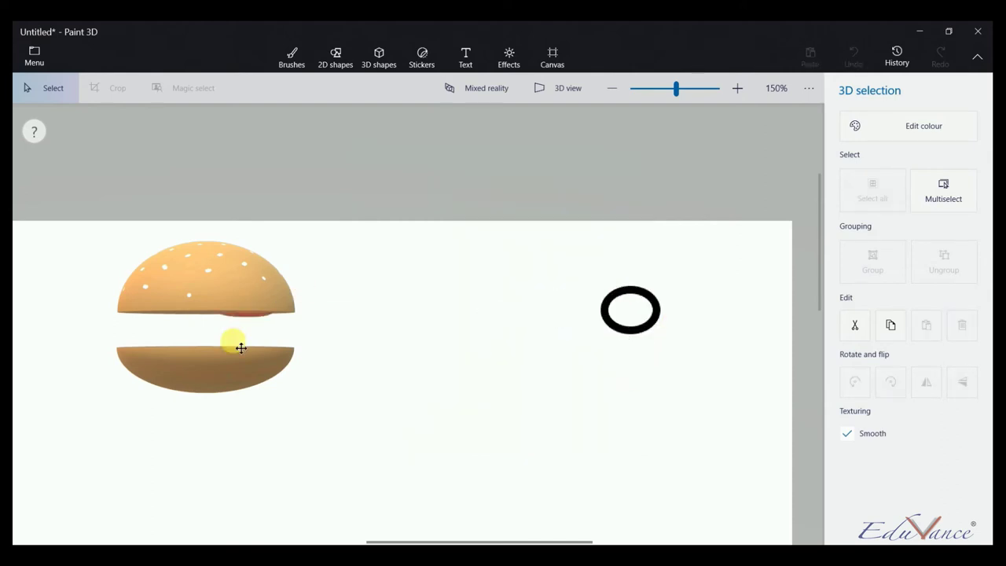
In 3D view, enlarge the patty to fill the bun and reselect it after orbiting
{"action": "left_click", "coordinate": [559, 87]}
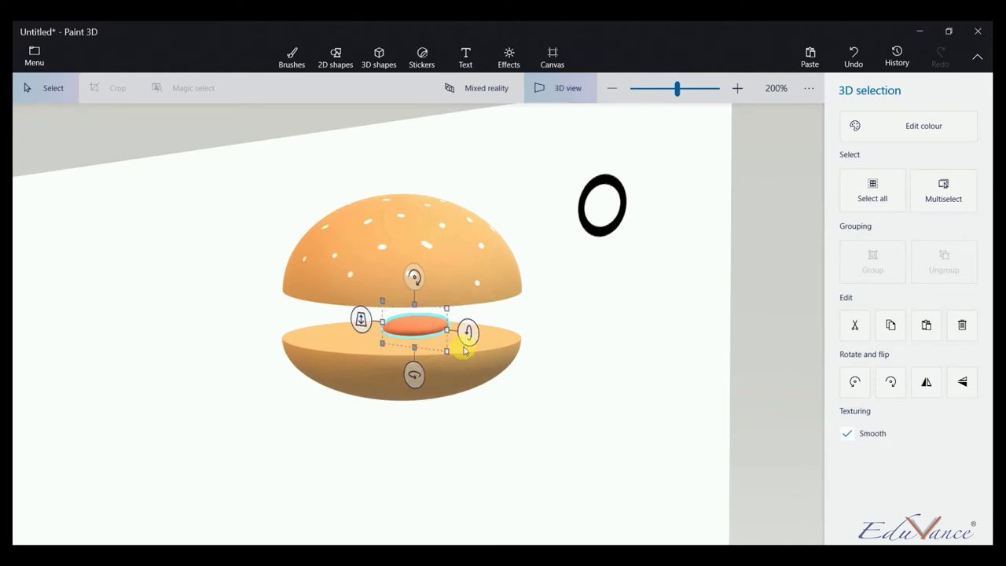
{"action": "mouse_move", "coordinate": [454, 358]}
{"action": "left_mouse_down"}
{"action": "mouse_move", "coordinate": [589, 367]}
{"action": "mouse_move", "coordinate": [439, 335]}
{"action": "mouse_move", "coordinate": [393, 366]}
{"action": "left_mouse_up"}
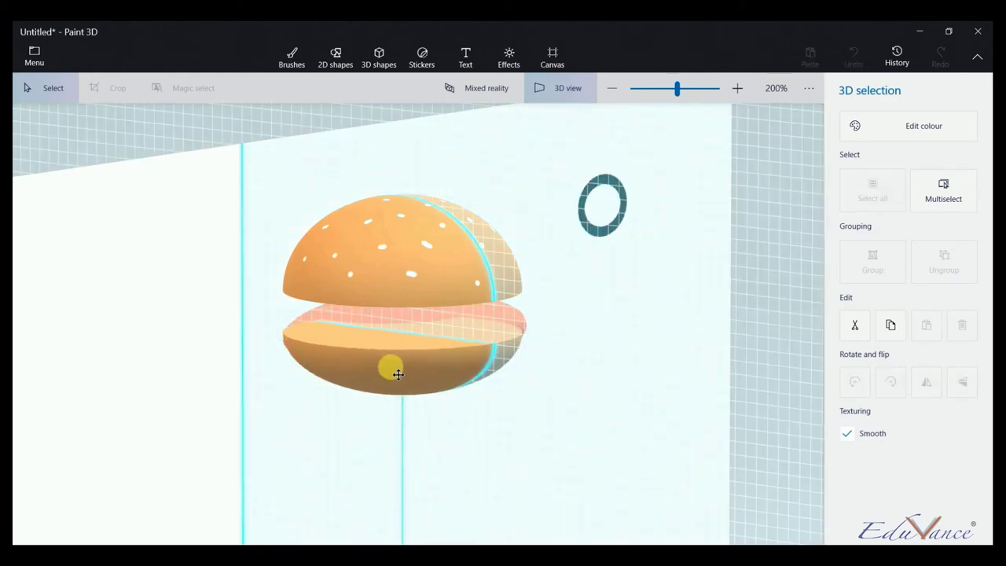
{"action": "left_click_drag", "start_coordinate": [582, 356], "coordinate": [472, 399]}
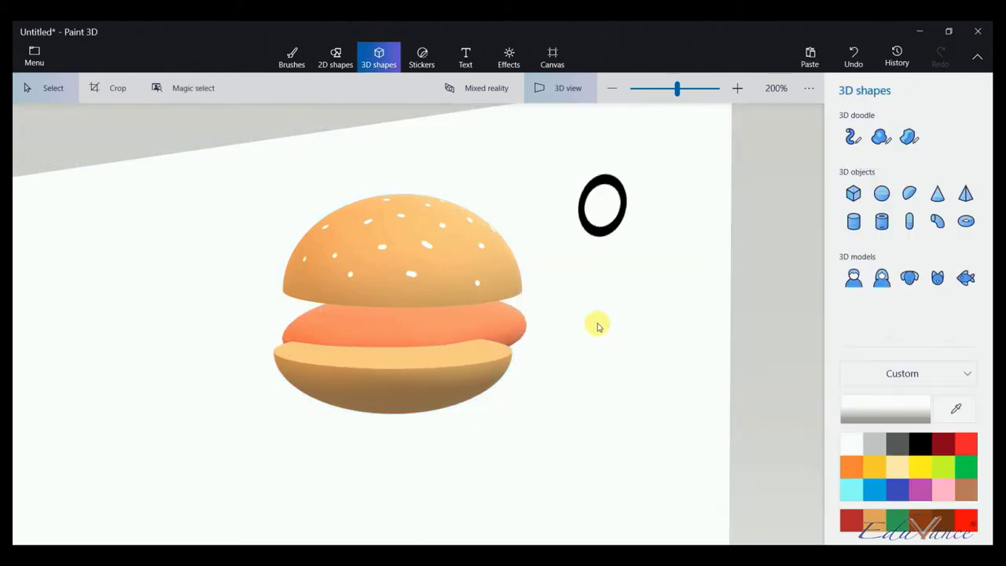
{"action": "mouse_move", "coordinate": [595, 323]}
{"action": "right_mouse_down"}
{"action": "mouse_move", "coordinate": [507, 370]}
{"action": "mouse_move", "coordinate": [458, 339]}
{"action": "right_mouse_up"}
{"action": "left_click", "coordinate": [458, 339]}
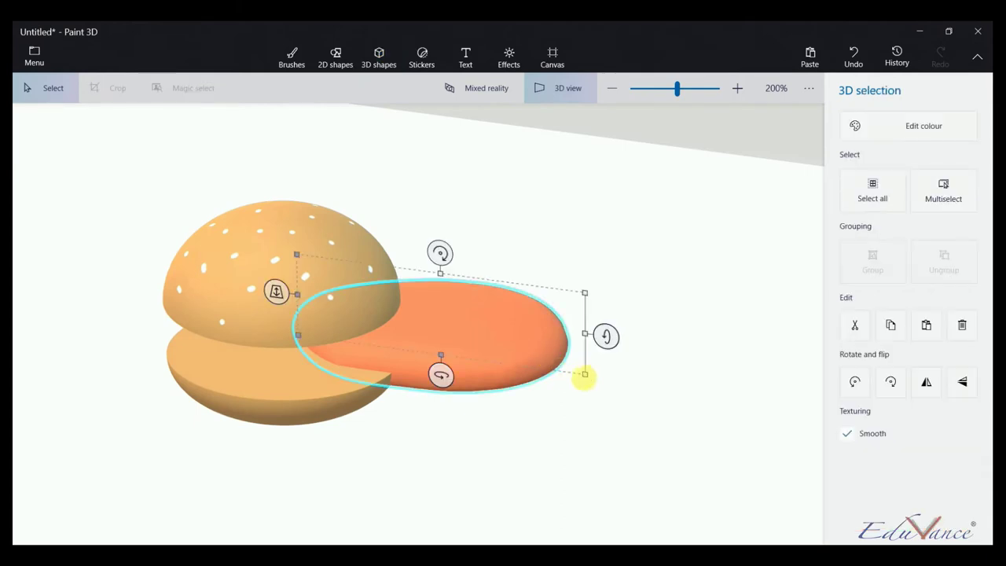
Slide the patty toward the bun halves, raise it into the gap, and align its depth
{"action": "left_click_drag", "start_coordinate": [456, 325], "coordinate": [330, 345]}
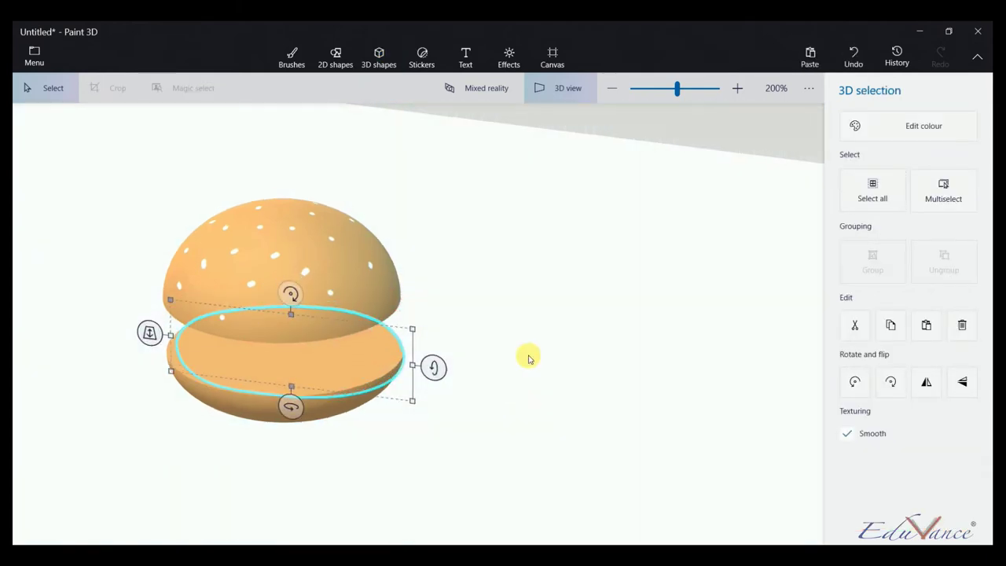
{"action": "right_click_drag", "start_coordinate": [527, 354], "coordinate": [607, 346]}
{"action": "left_click_drag", "start_coordinate": [317, 355], "coordinate": [346, 297]}
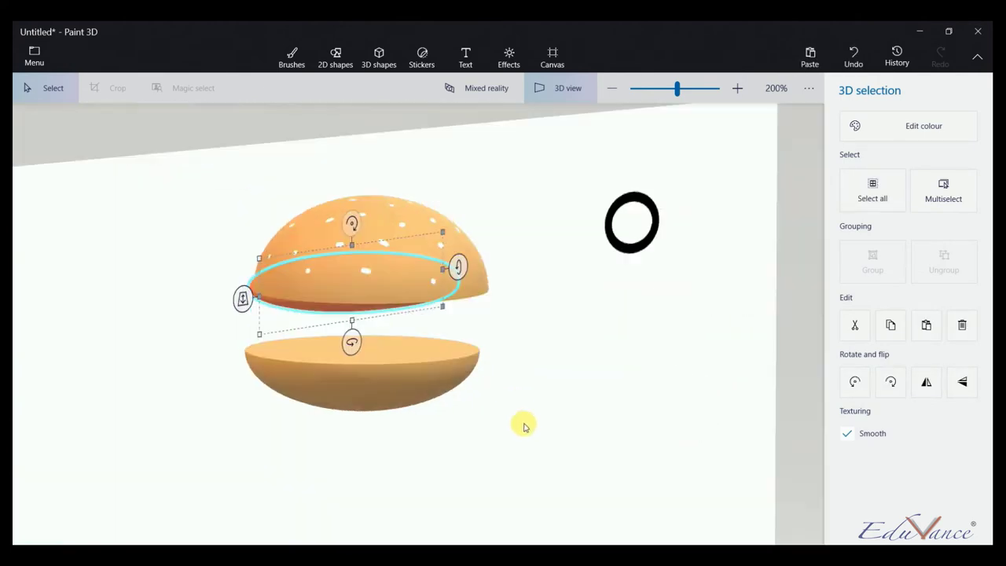
{"action": "mouse_move", "coordinate": [251, 269]}
{"action": "left_mouse_down"}
{"action": "mouse_move", "coordinate": [310, 325]}
{"action": "mouse_move", "coordinate": [303, 355]}
{"action": "left_mouse_up"}
{"action": "left_click_drag", "start_coordinate": [171, 288], "coordinate": [249, 314]}
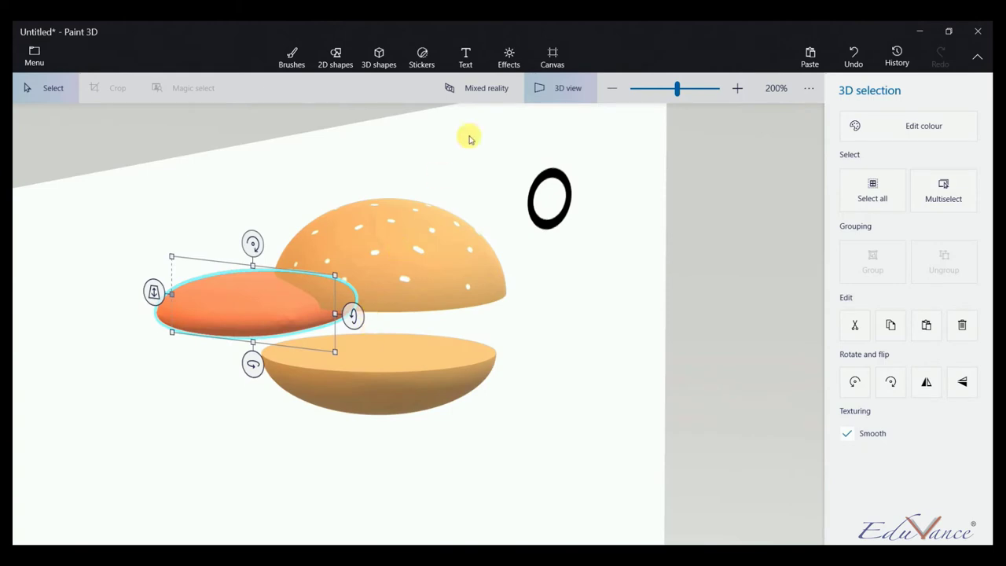
In flat front view, move the patty to the bun's centre and bring it forward in depth
{"action": "left_click", "coordinate": [548, 90]}
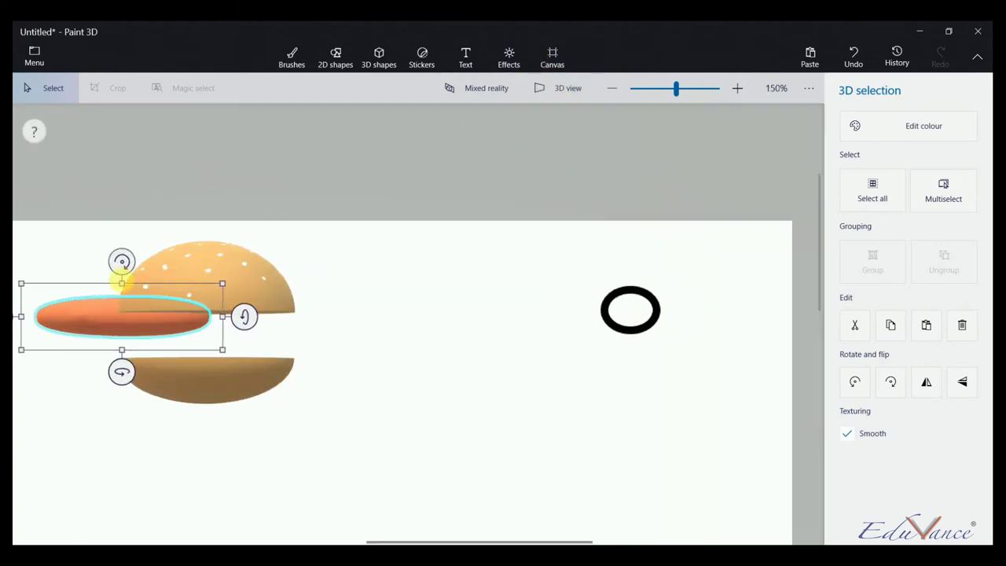
{"action": "scroll", "coordinate": [157, 417], "scroll_direction": "down", "scroll_amount": 1}
{"action": "scroll", "coordinate": [162, 411], "scroll_direction": "down", "scroll_amount": 1}
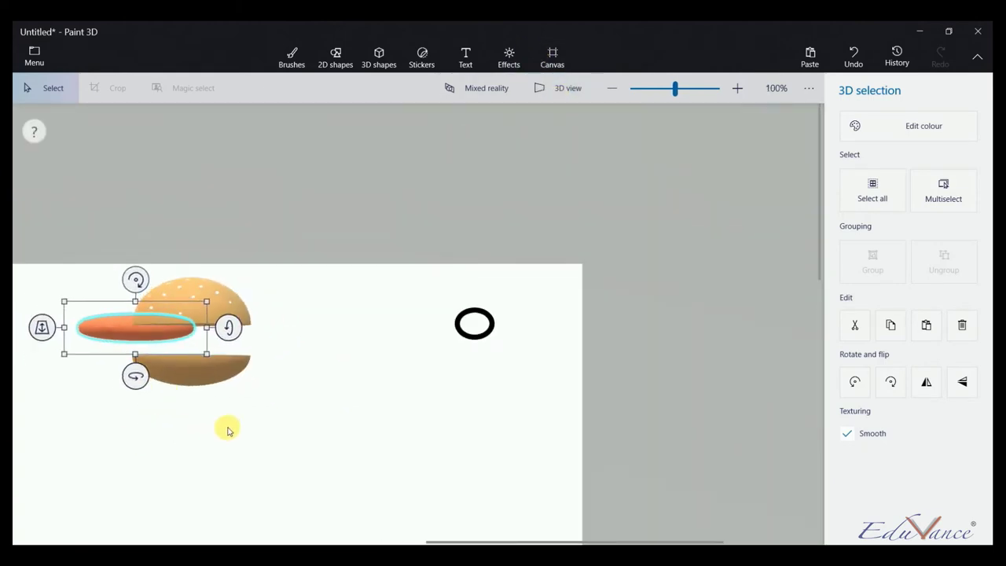
{"action": "left_click_drag", "start_coordinate": [148, 342], "coordinate": [202, 356]}
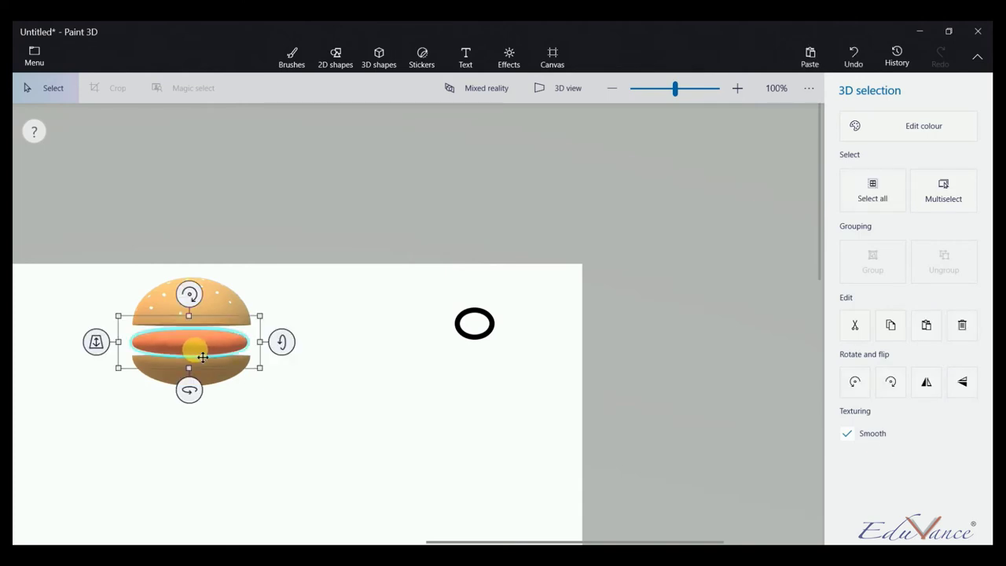
{"action": "left_click_drag", "start_coordinate": [92, 330], "coordinate": [104, 377]}
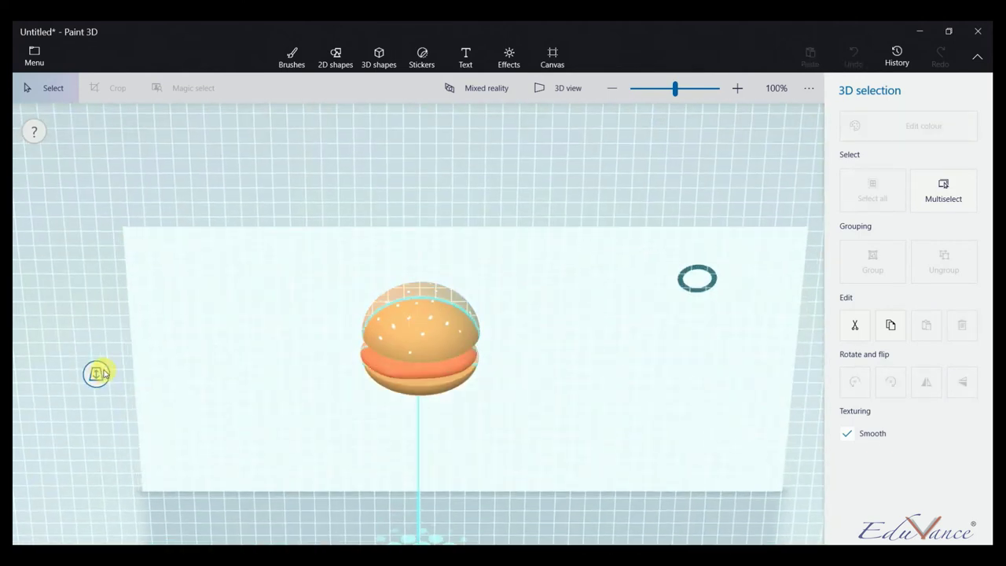
{"action": "left_click_drag", "start_coordinate": [104, 377], "coordinate": [102, 380]}
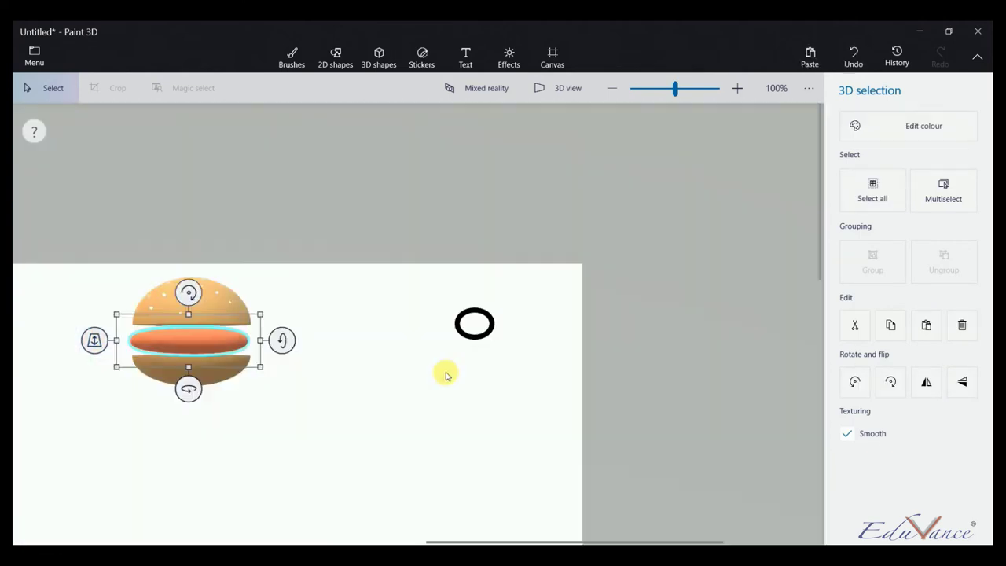
Narrow the patty slightly, turn and reposition it between the buns, then deselect it
{"action": "left_click_drag", "start_coordinate": [263, 378], "coordinate": [254, 370]}
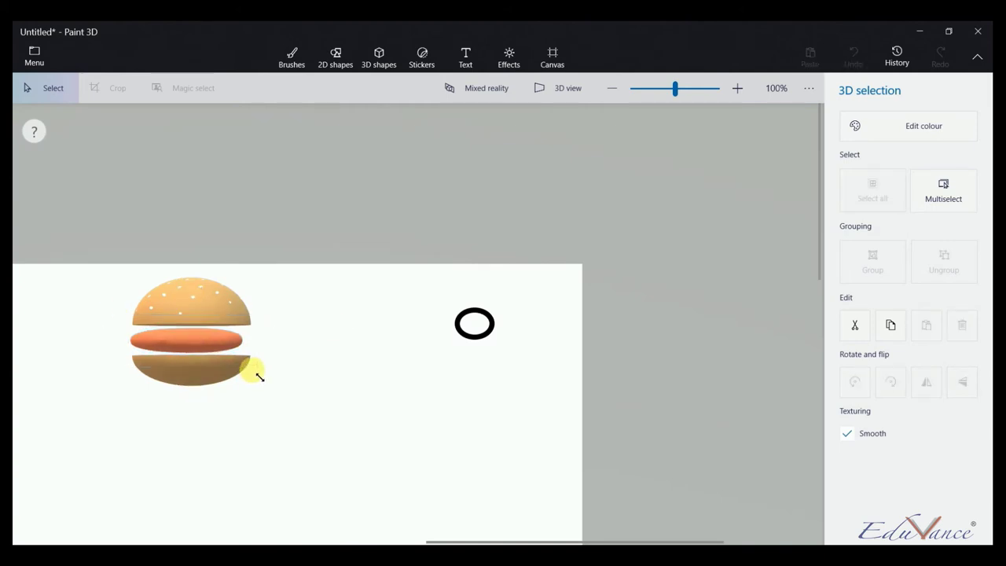
{"action": "mouse_move", "coordinate": [188, 343]}
{"action": "left_mouse_down"}
{"action": "mouse_move", "coordinate": [200, 371]}
{"action": "mouse_move", "coordinate": [194, 351]}
{"action": "mouse_move", "coordinate": [222, 353]}
{"action": "left_mouse_up"}
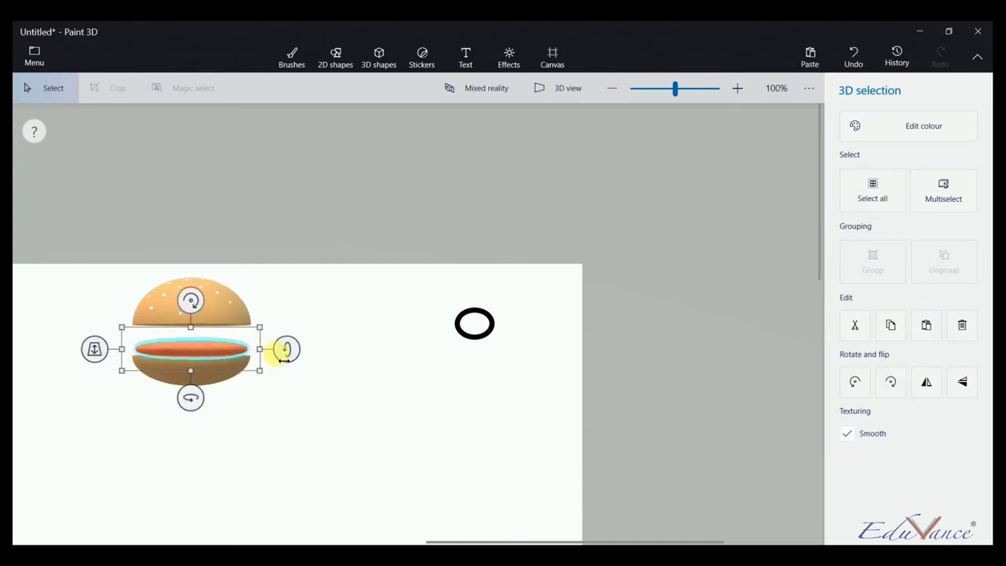
{"action": "left_click_drag", "start_coordinate": [284, 357], "coordinate": [288, 366]}
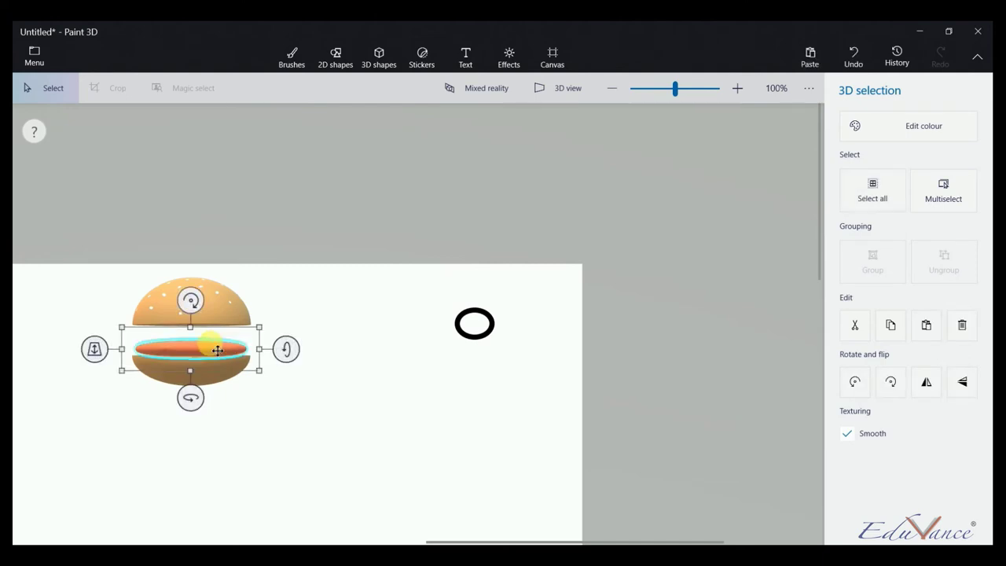
{"action": "mouse_move", "coordinate": [190, 370]}
{"action": "left_mouse_down"}
{"action": "mouse_move", "coordinate": [201, 379]}
{"action": "mouse_move", "coordinate": [201, 338]}
{"action": "left_mouse_up"}
{"action": "left_click", "coordinate": [280, 317]}
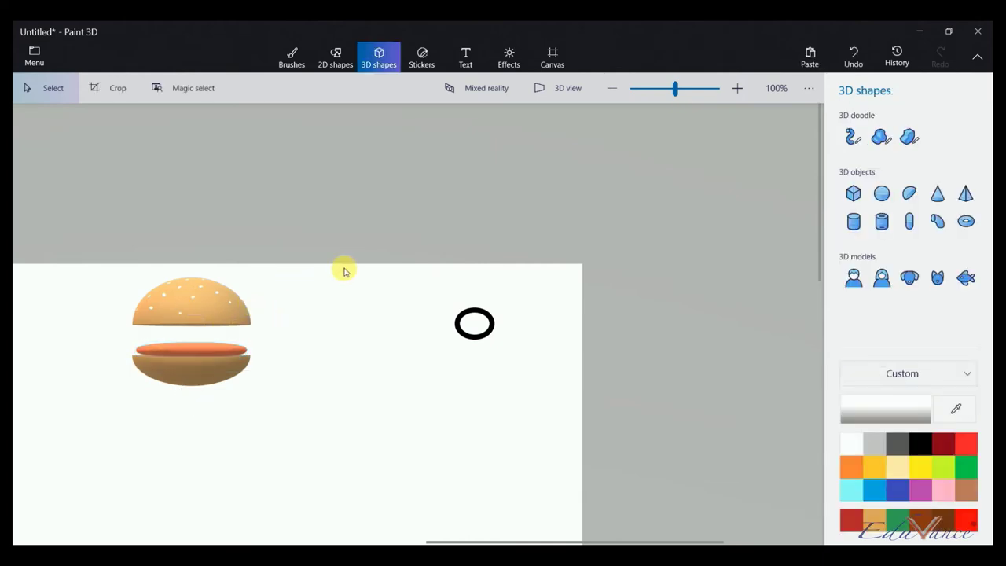
{"action": "scroll", "coordinate": [380, 334], "scroll_direction": "down", "scroll_amount": 1, "text": "ctrl"}
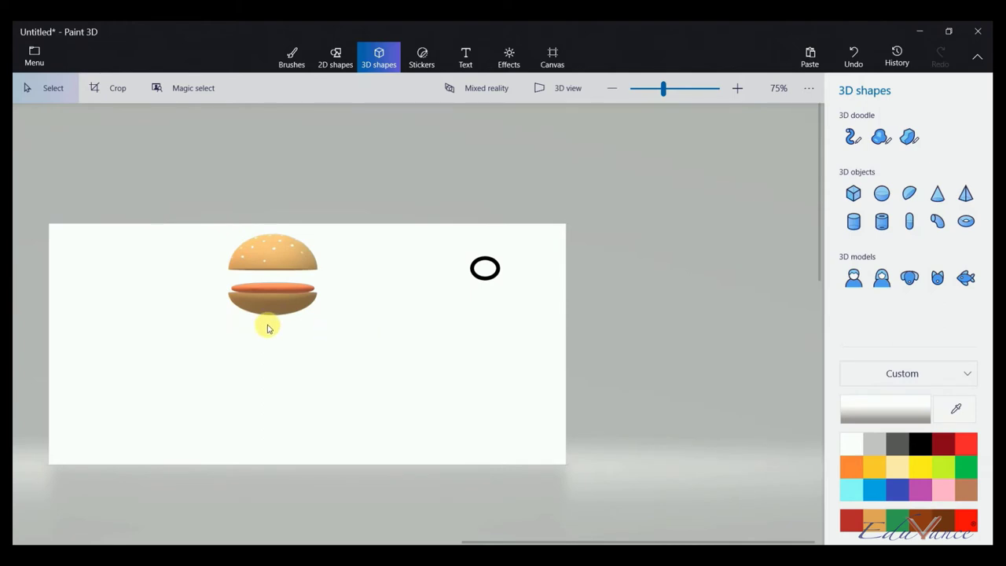
{"action": "scroll", "coordinate": [236, 319], "scroll_direction": "up", "scroll_amount": 1, "text": "ctrl"}
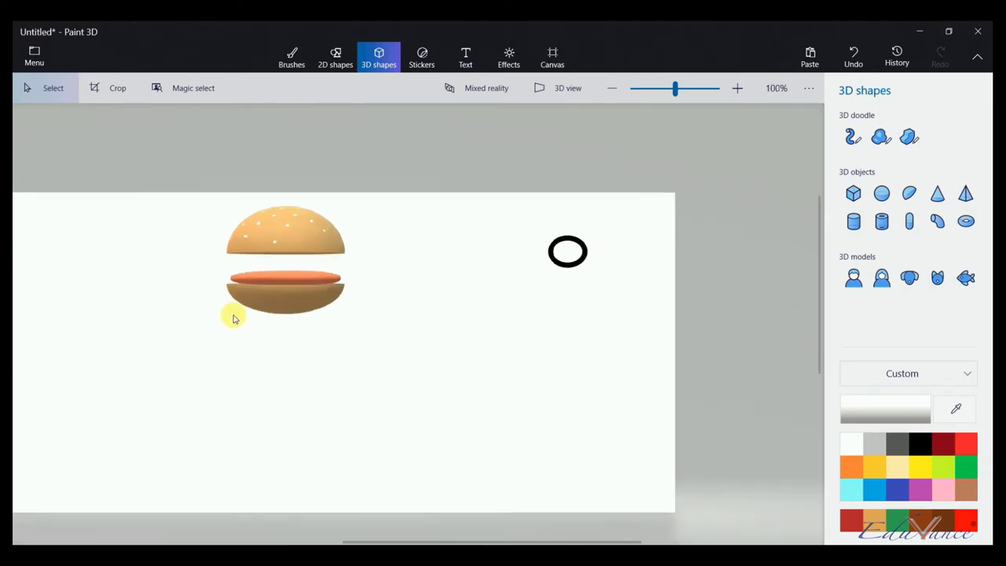
{"action": "scroll", "coordinate": [241, 298], "scroll_direction": "up", "scroll_amount": 2, "text": "ctrl"}
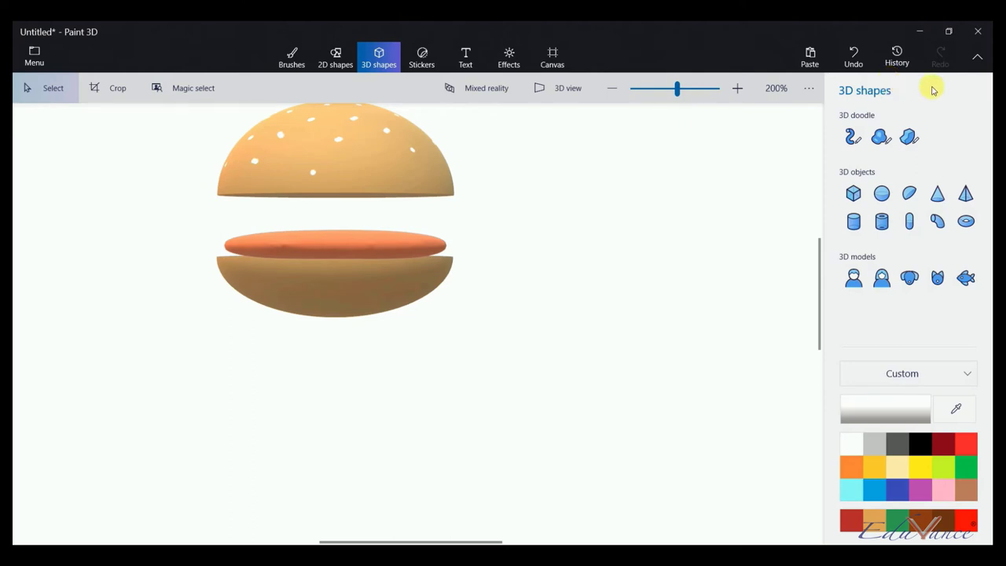
Draw a closed wavy soft-edge doodle beside the burger for the lettuce
{"action": "left_click", "coordinate": [881, 137]}
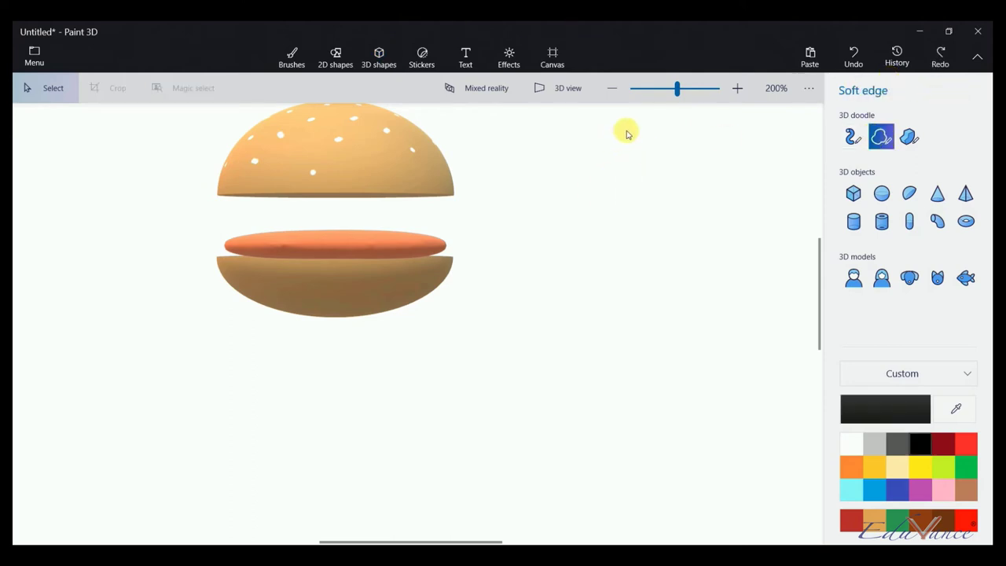
{"action": "left_click_drag", "start_coordinate": [603, 162], "coordinate": [573, 168]}
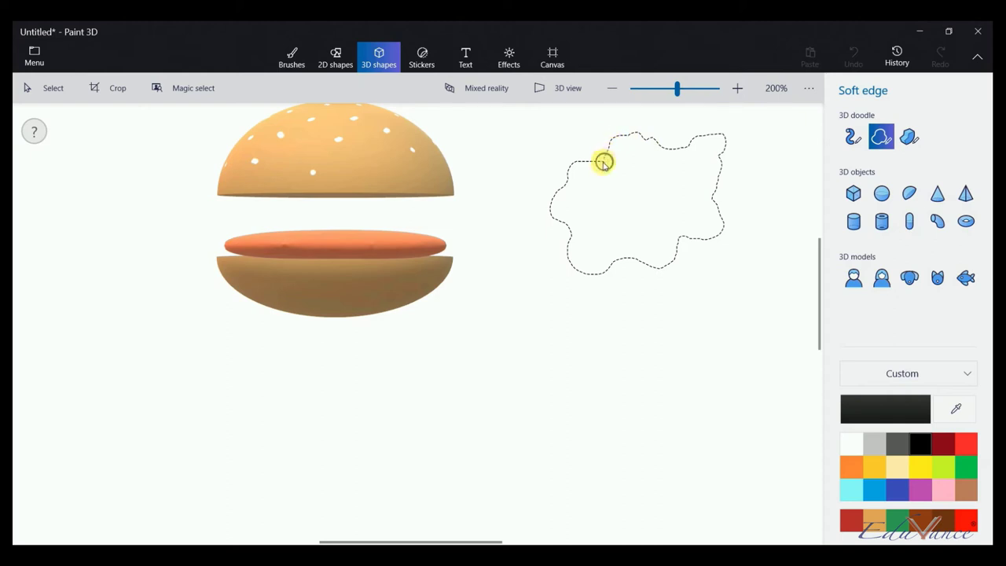
{"action": "left_click_drag", "start_coordinate": [603, 163], "coordinate": [613, 154]}
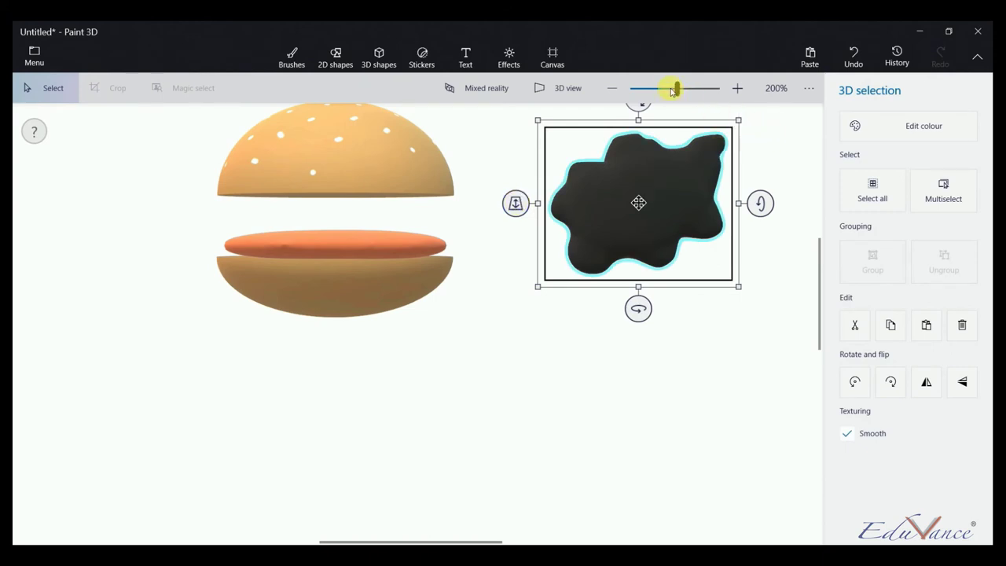
Colour the lettuce shape green and deselect it
{"action": "left_click", "coordinate": [883, 126]}
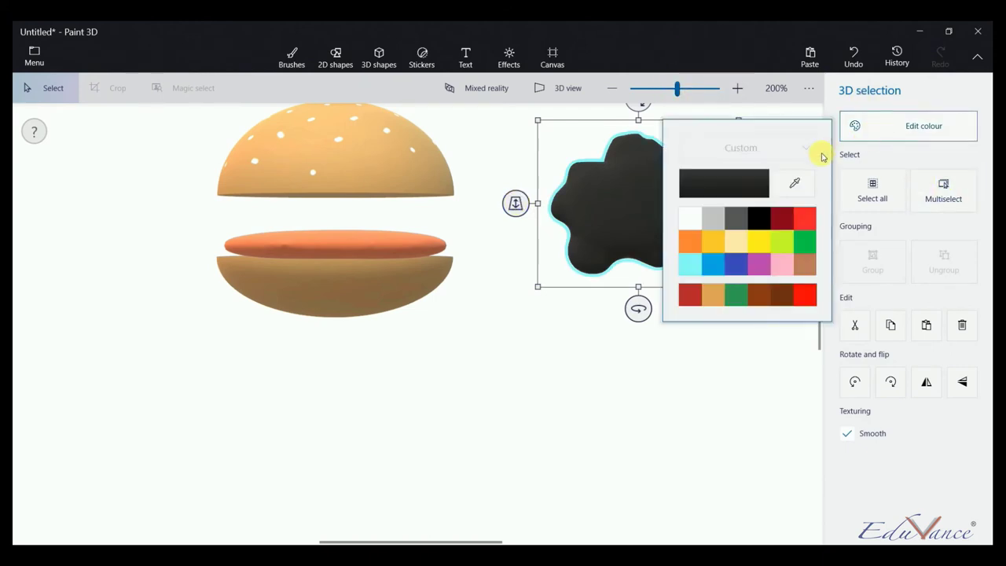
{"action": "left_click", "coordinate": [805, 242]}
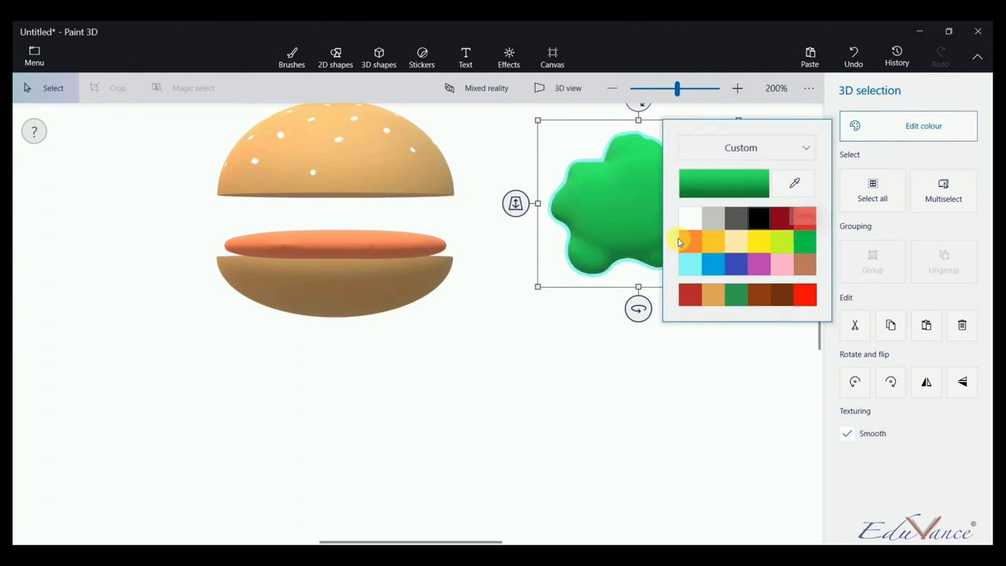
{"action": "left_click", "coordinate": [557, 346]}
{"action": "left_click", "coordinate": [573, 110]}
In 3D view, select the green lettuce and rotate it to lie flat
{"action": "left_click", "coordinate": [572, 88]}
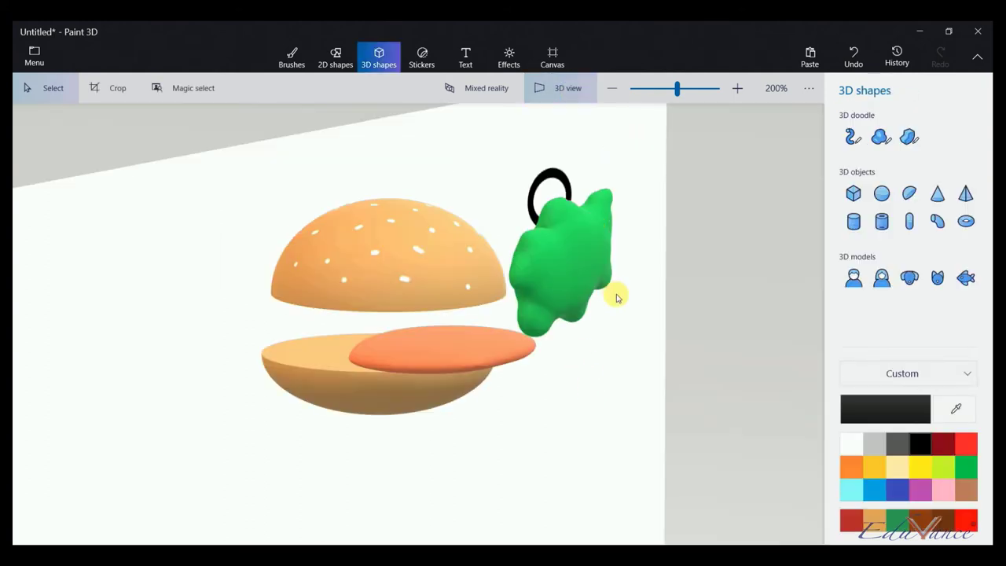
{"action": "left_click", "coordinate": [582, 266]}
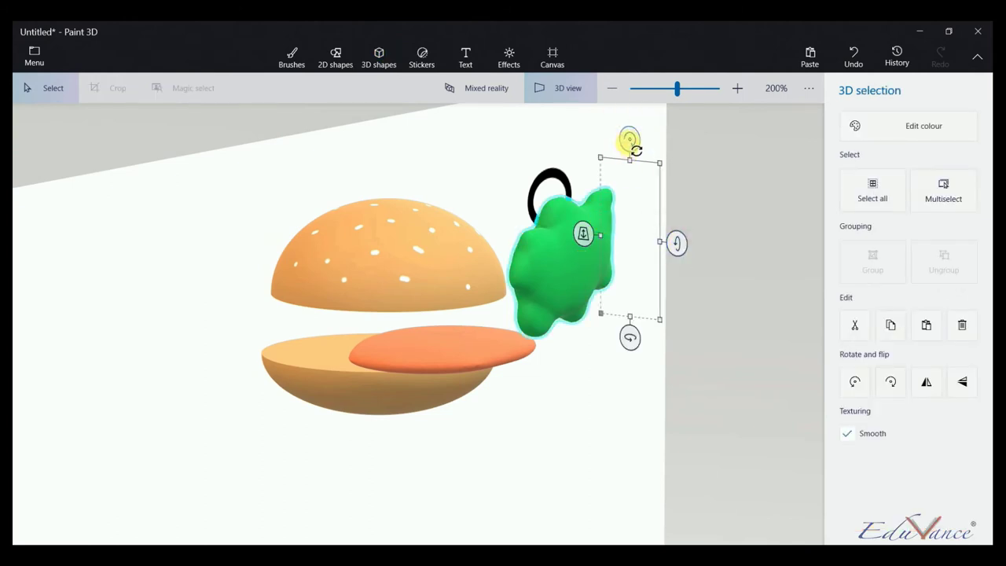
{"action": "mouse_move", "coordinate": [629, 139]}
{"action": "left_mouse_down"}
{"action": "mouse_move", "coordinate": [705, 328]}
{"action": "mouse_move", "coordinate": [530, 353]}
{"action": "mouse_move", "coordinate": [620, 330]}
{"action": "mouse_move", "coordinate": [569, 299]}
{"action": "mouse_move", "coordinate": [574, 269]}
{"action": "mouse_move", "coordinate": [281, 330]}
{"action": "mouse_move", "coordinate": [328, 333]}
{"action": "mouse_move", "coordinate": [319, 307]}
{"action": "left_mouse_up"}
Shift the orange patty in depth, then return to the flat front view
{"action": "mouse_move", "coordinate": [246, 415]}
{"action": "left_mouse_down"}
{"action": "mouse_move", "coordinate": [322, 429]}
{"action": "mouse_move", "coordinate": [447, 411]}
{"action": "mouse_move", "coordinate": [562, 349]}
{"action": "left_mouse_up"}
{"action": "left_click", "coordinate": [562, 349]}
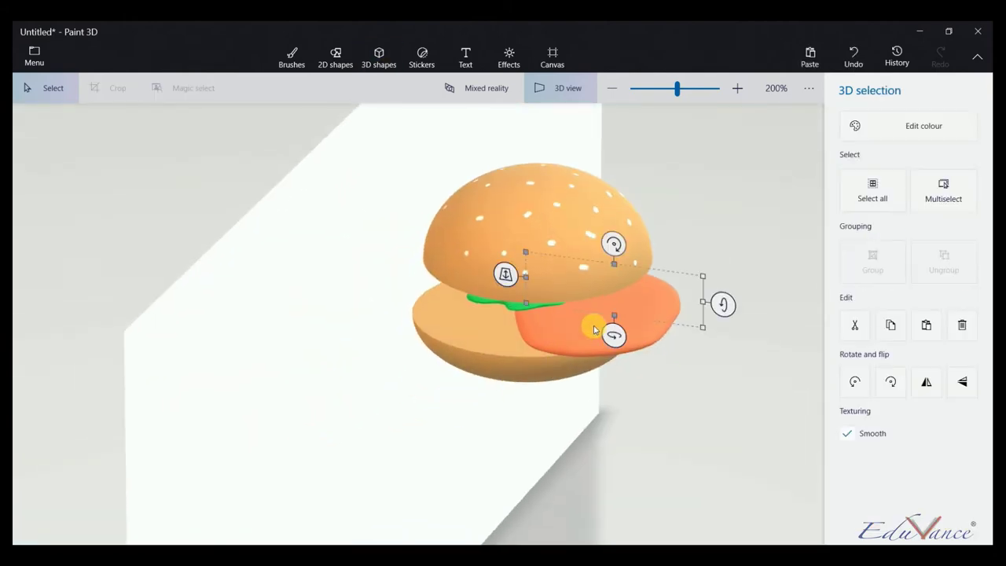
{"action": "mouse_move", "coordinate": [503, 275]}
{"action": "left_mouse_down"}
{"action": "mouse_move", "coordinate": [461, 272]}
{"action": "mouse_move", "coordinate": [361, 293]}
{"action": "mouse_move", "coordinate": [367, 281]}
{"action": "left_mouse_up"}
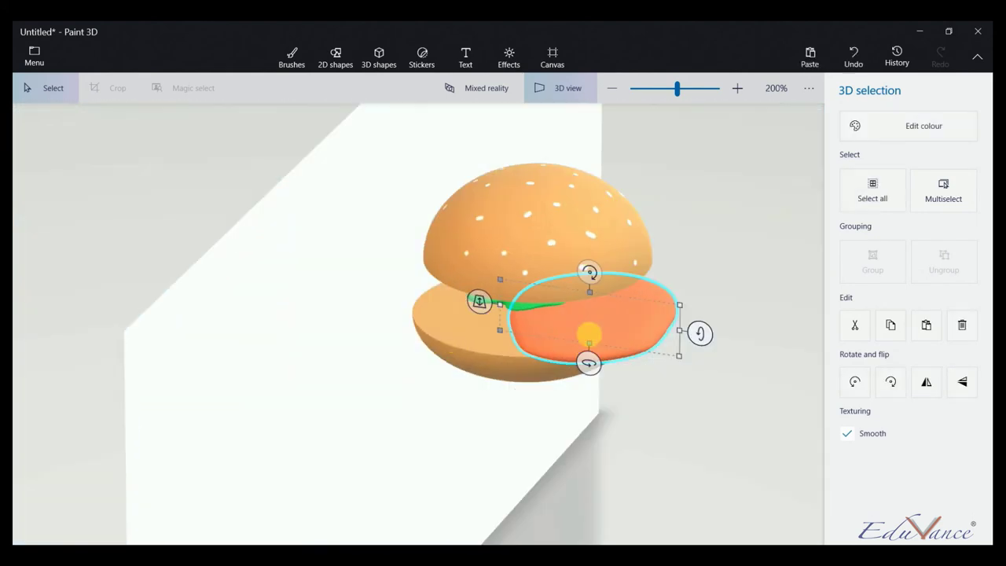
{"action": "left_click", "coordinate": [558, 86]}
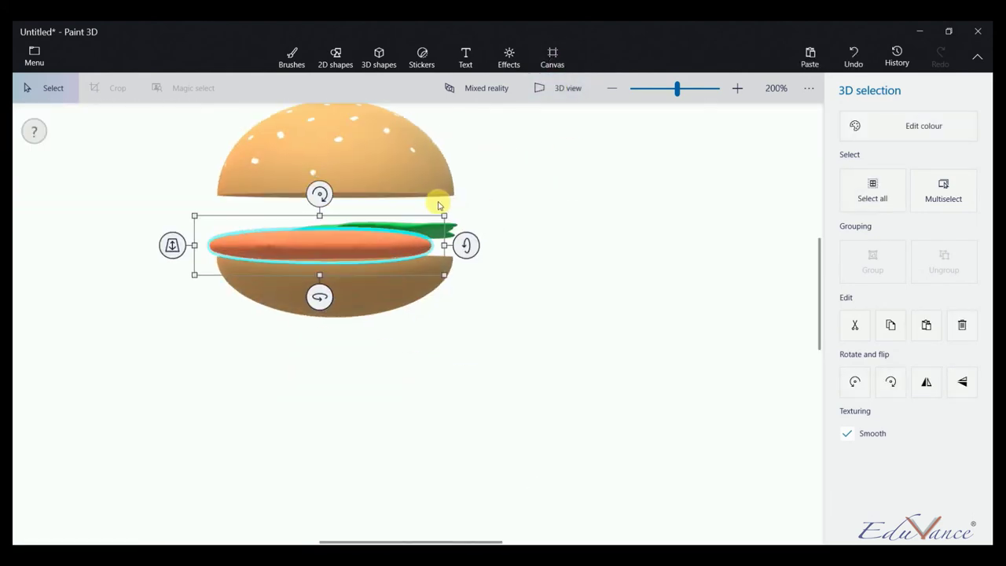
Nudge the patty into place, then move the green lettuce in depth and left over the patty
{"action": "mouse_move", "coordinate": [174, 249]}
{"action": "left_mouse_down"}
{"action": "mouse_move", "coordinate": [172, 215]}
{"action": "mouse_move", "coordinate": [184, 220]}
{"action": "left_mouse_up"}
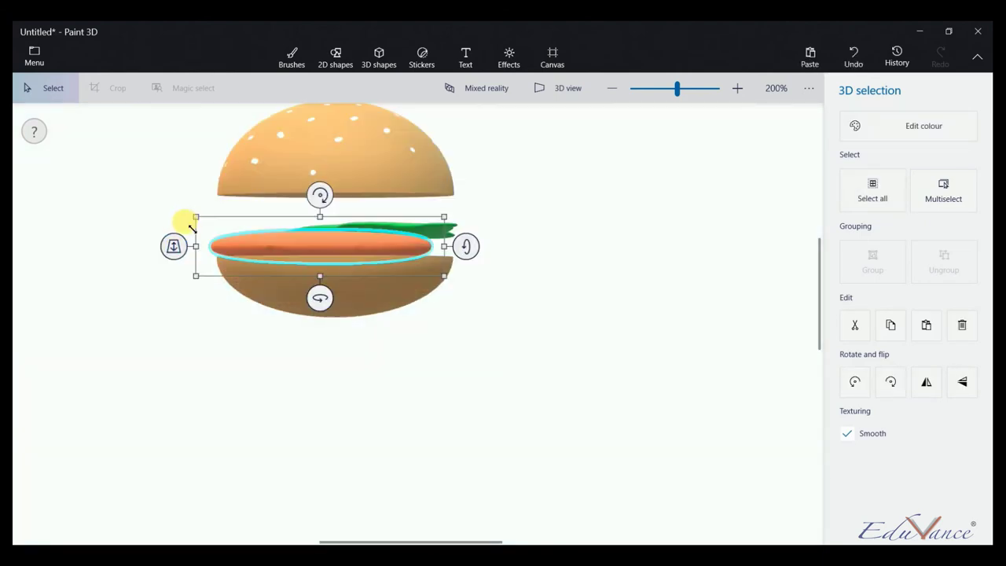
{"action": "left_click_drag", "start_coordinate": [275, 244], "coordinate": [317, 250]}
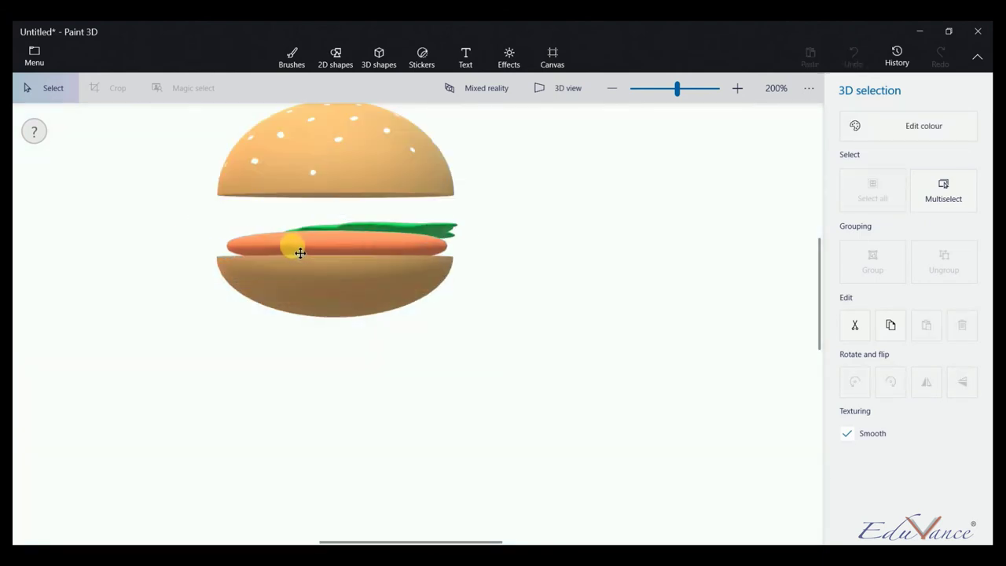
{"action": "left_click", "coordinate": [427, 236]}
{"action": "left_click_drag", "start_coordinate": [246, 238], "coordinate": [268, 280]}
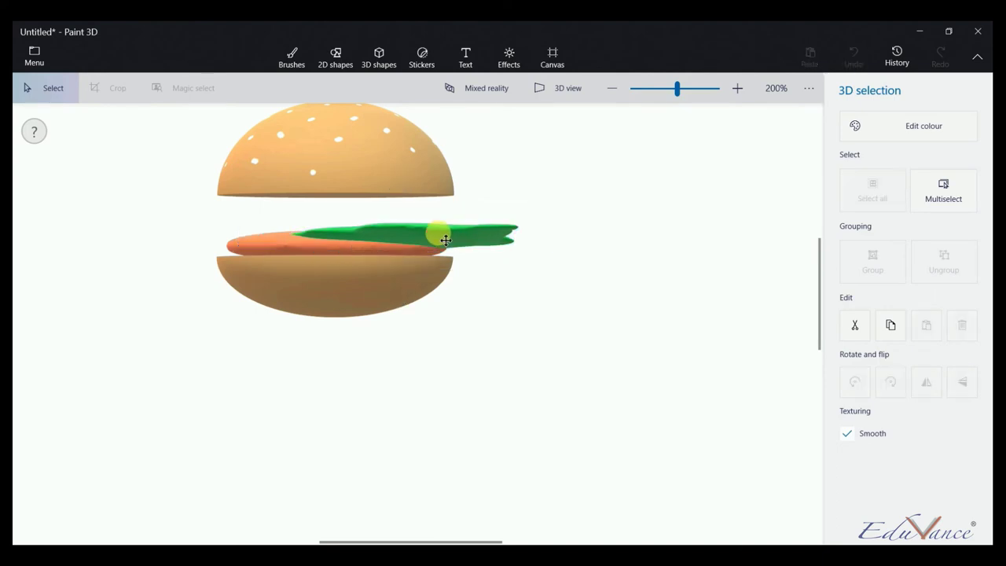
{"action": "left_click_drag", "start_coordinate": [412, 230], "coordinate": [374, 228]}
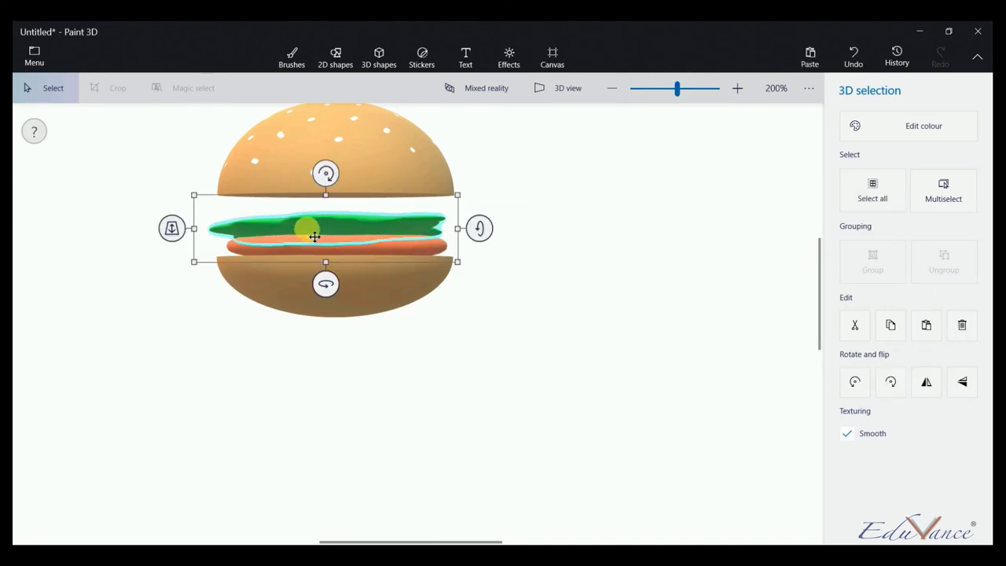
Turn on 3D view, tilt the lettuce into the burger, and paste a second lettuce copy onto the patty
{"action": "left_click", "coordinate": [567, 91]}
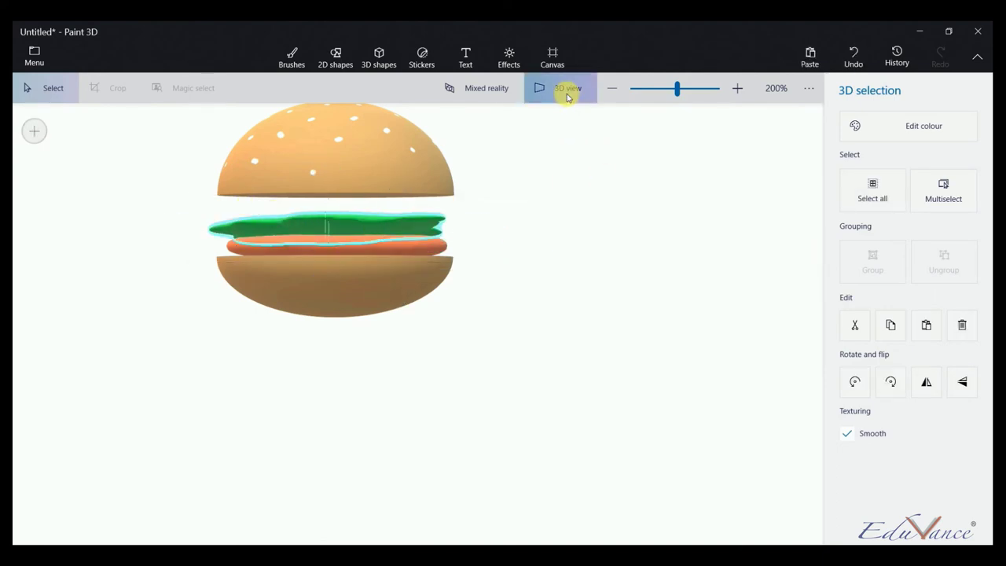
{"action": "left_click_drag", "start_coordinate": [602, 309], "coordinate": [553, 314]}
{"action": "left_click_drag", "start_coordinate": [651, 320], "coordinate": [633, 345]}
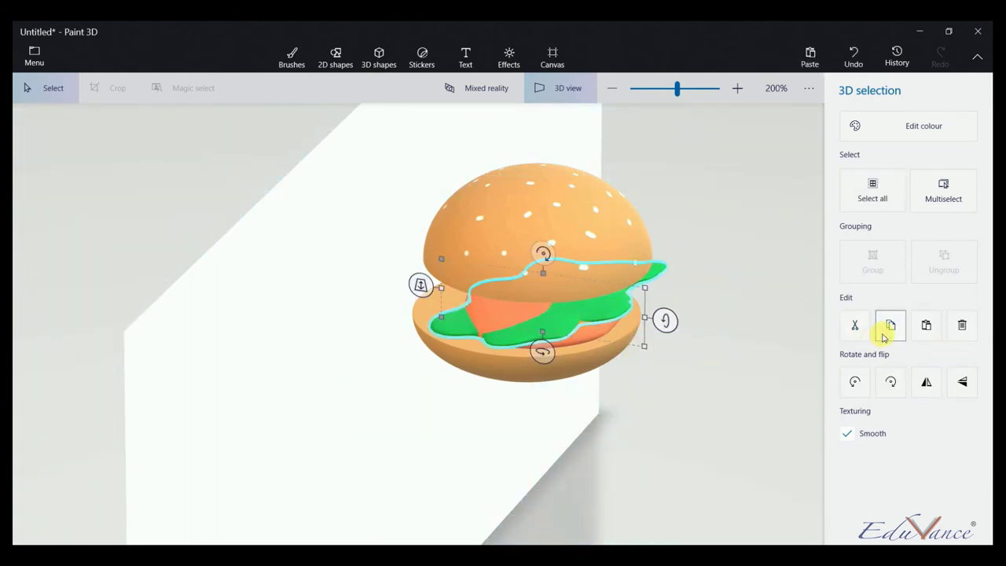
{"action": "left_click", "coordinate": [928, 329]}
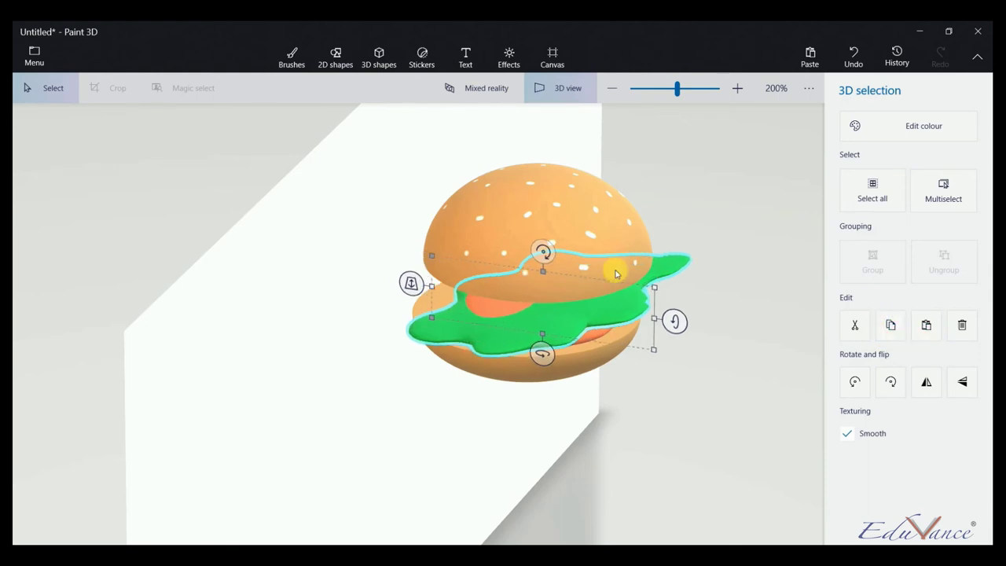
{"action": "mouse_move", "coordinate": [572, 314]}
{"action": "left_mouse_down"}
{"action": "mouse_move", "coordinate": [583, 319]}
{"action": "mouse_move", "coordinate": [543, 310]}
{"action": "left_mouse_up"}
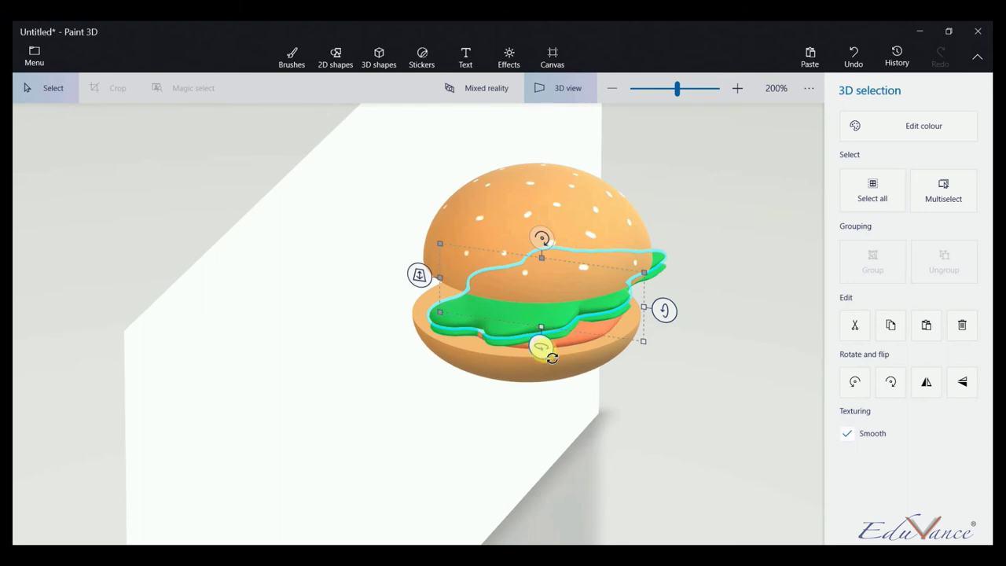
{"action": "left_click_drag", "start_coordinate": [552, 358], "coordinate": [637, 325]}
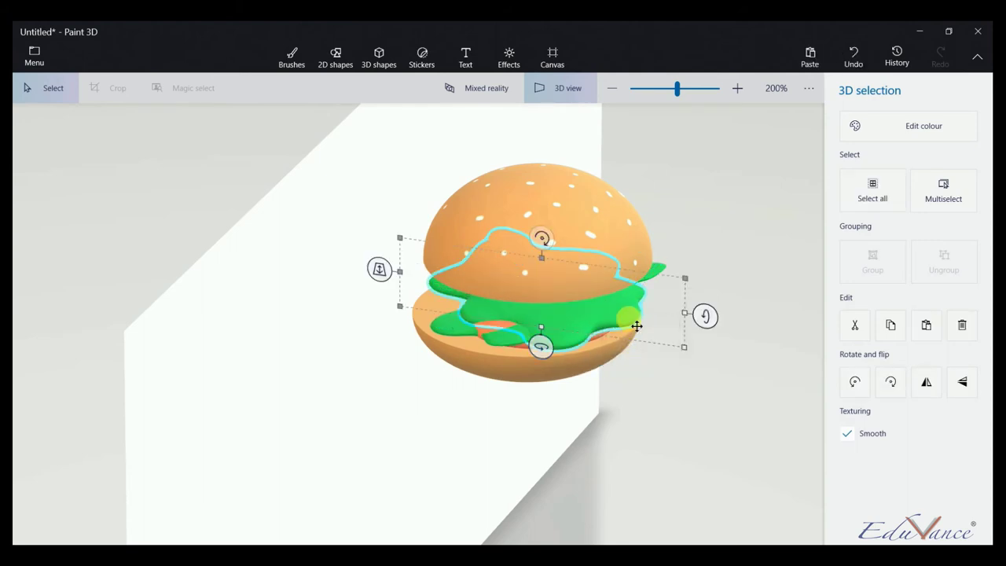
From the front view, spin the lettuce layer and rotate it level
{"action": "left_click", "coordinate": [745, 239]}
{"action": "left_click_drag", "start_coordinate": [763, 259], "coordinate": [633, 236]}
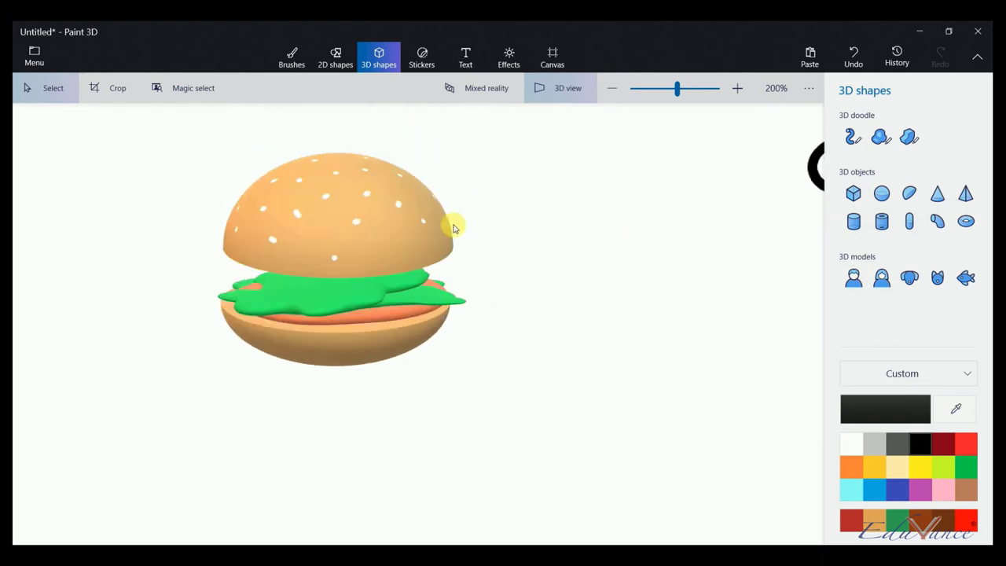
{"action": "left_click", "coordinate": [347, 291]}
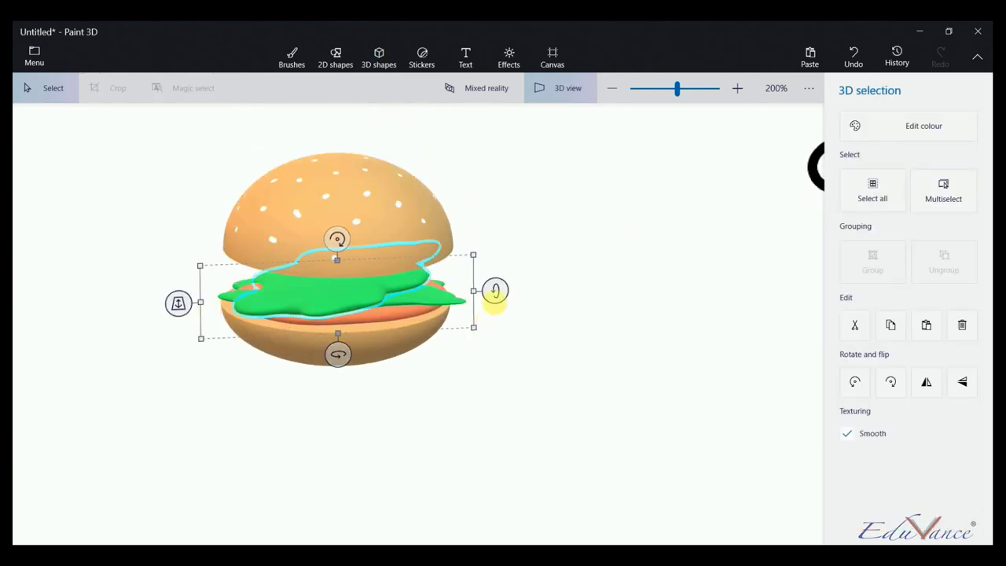
{"action": "left_click_drag", "start_coordinate": [494, 303], "coordinate": [507, 283]}
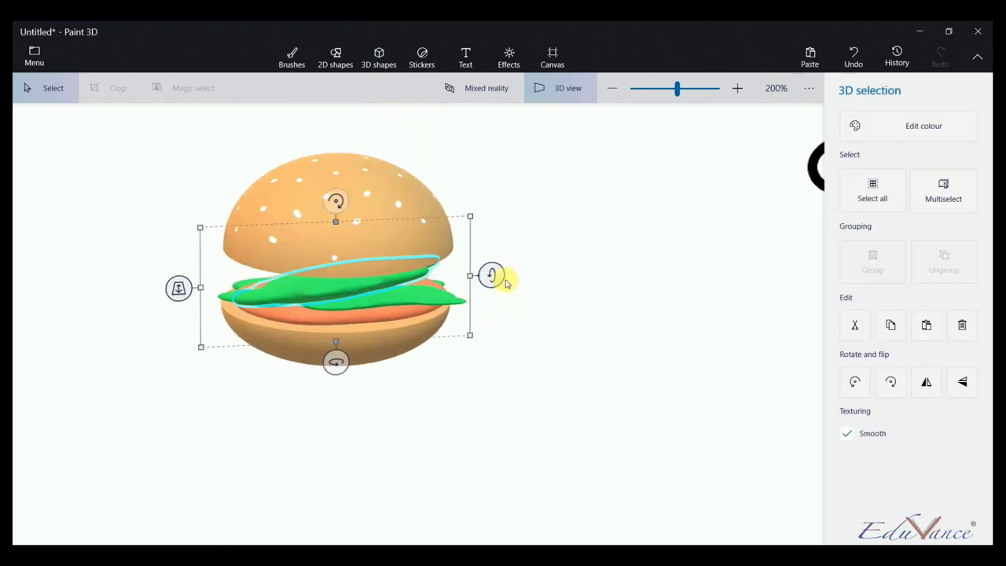
{"action": "left_click_drag", "start_coordinate": [346, 203], "coordinate": [362, 206]}
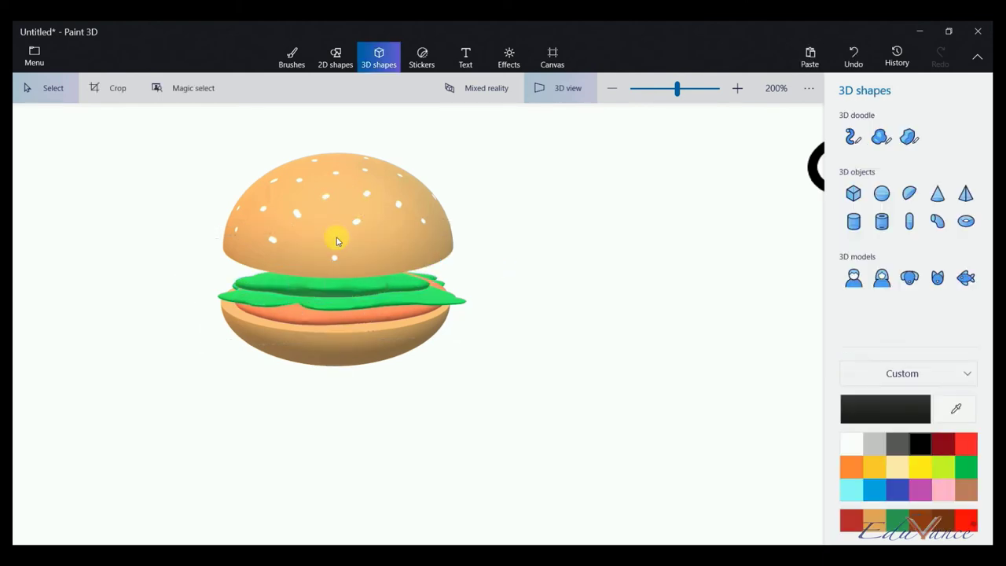
Rotate the upper lettuce a few degrees, flatten it vertically, and lower it onto the patty
{"action": "left_click", "coordinate": [346, 287]}
{"action": "left_click_drag", "start_coordinate": [337, 229], "coordinate": [327, 231]}
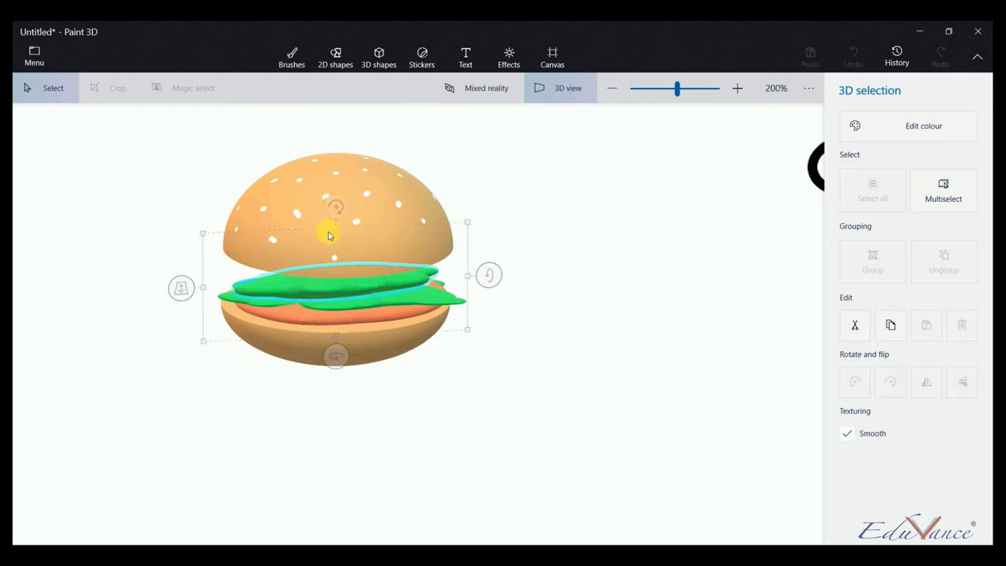
{"action": "left_click", "coordinate": [497, 348]}
{"action": "left_click", "coordinate": [460, 295]}
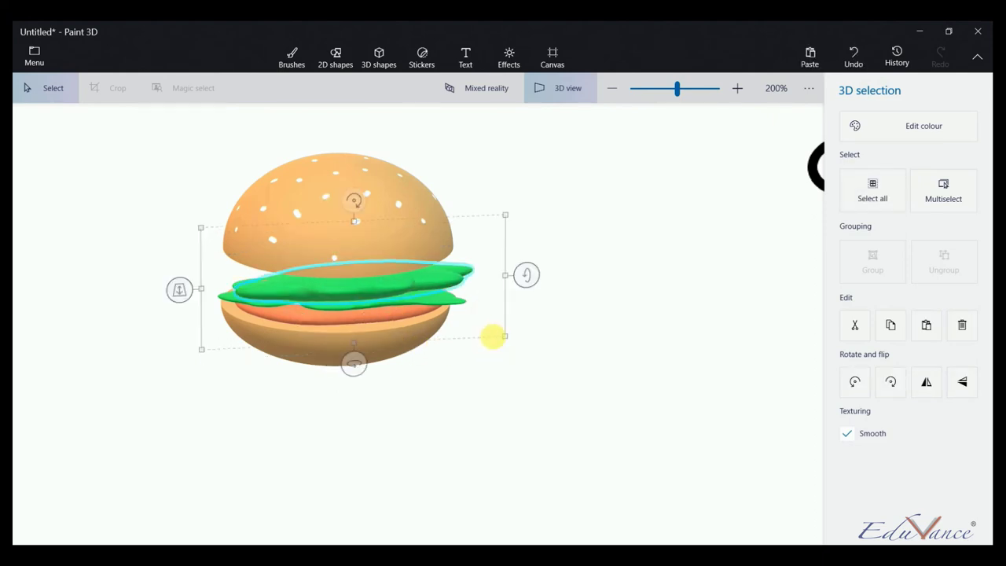
{"action": "left_click_drag", "start_coordinate": [364, 344], "coordinate": [362, 330]}
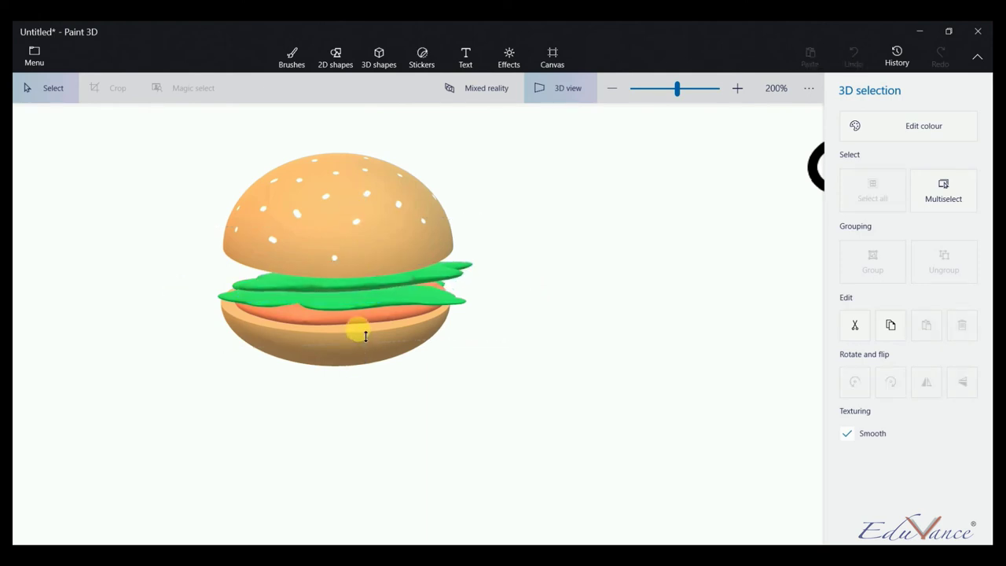
{"action": "left_click_drag", "start_coordinate": [385, 284], "coordinate": [483, 309]}
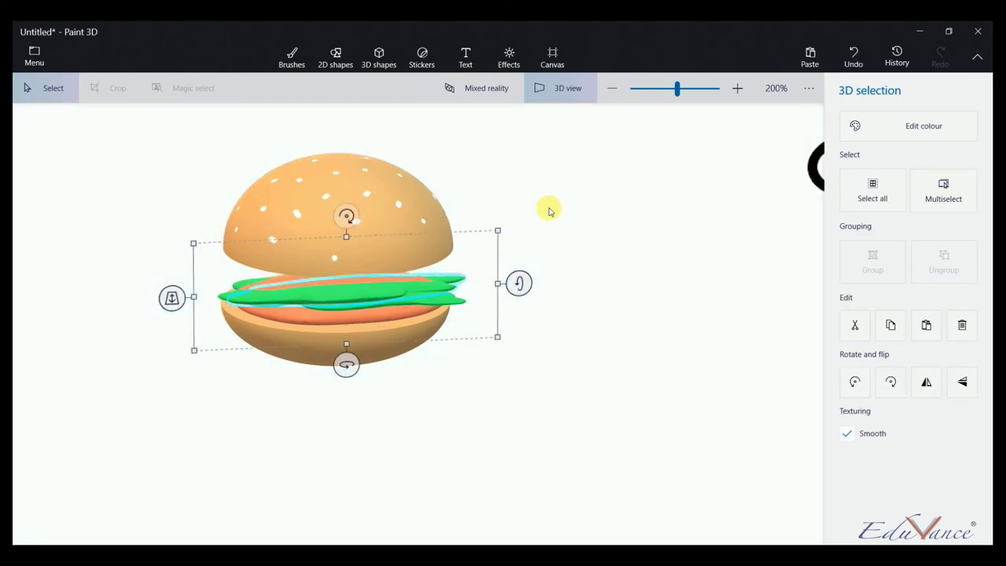
{"action": "mouse_move", "coordinate": [532, 254]}
{"action": "left_mouse_down"}
{"action": "mouse_move", "coordinate": [540, 291]}
{"action": "mouse_move", "coordinate": [456, 242]}
{"action": "left_mouse_up"}
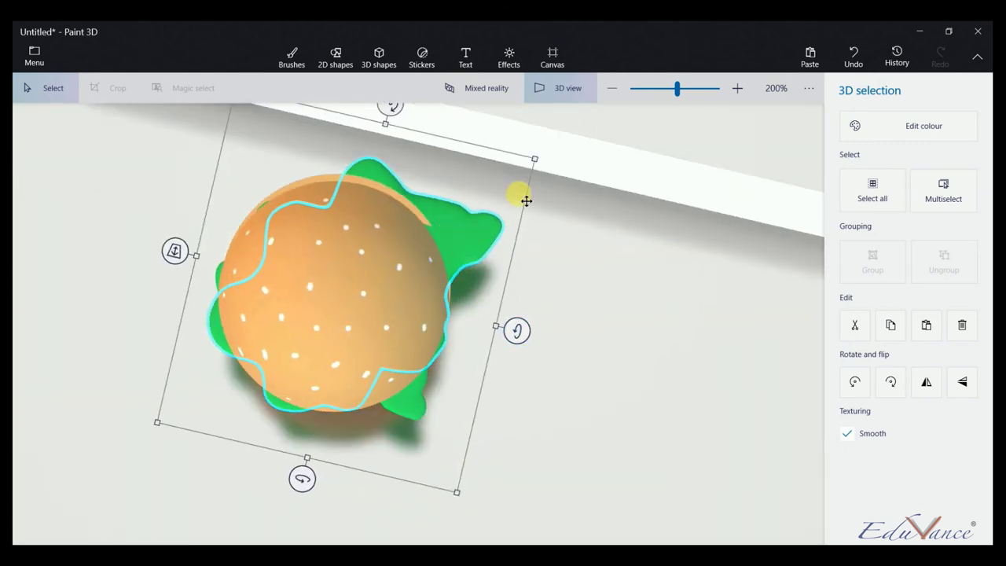
From above, resize the lettuce and turn it so its wavy leaves jut evenly past the bun
{"action": "left_click", "coordinate": [546, 159]}
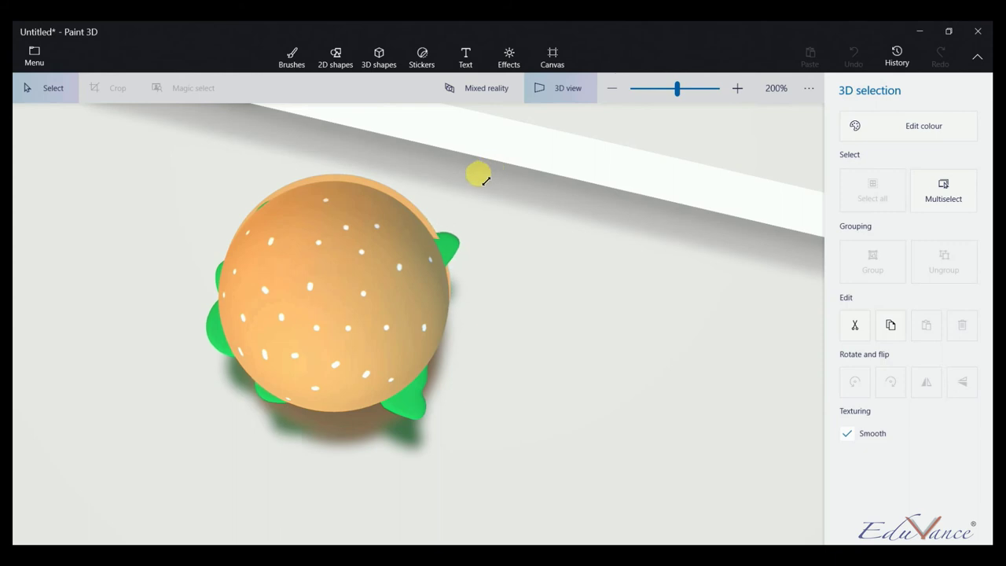
{"action": "left_click", "coordinate": [415, 386]}
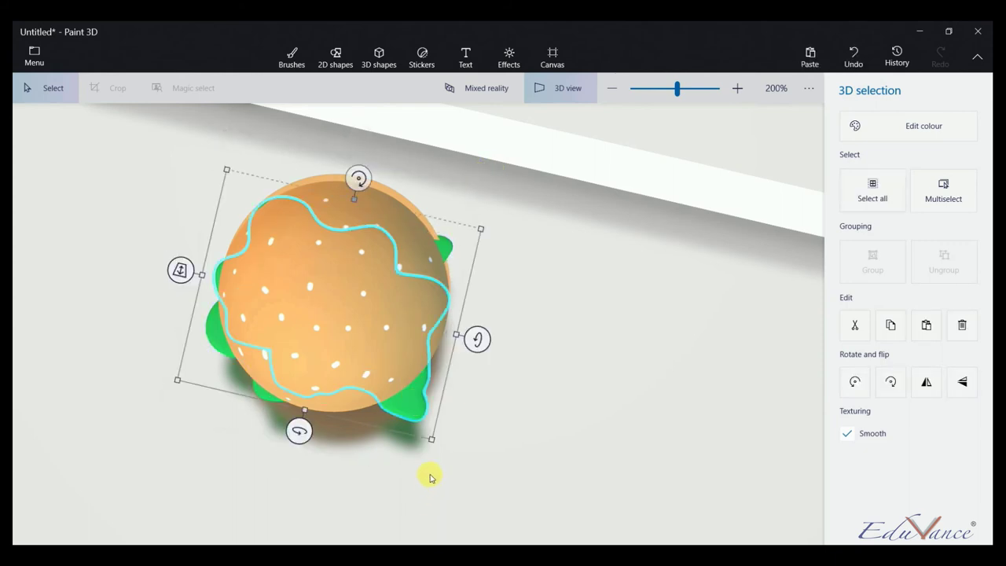
{"action": "left_click_drag", "start_coordinate": [440, 448], "coordinate": [422, 438]}
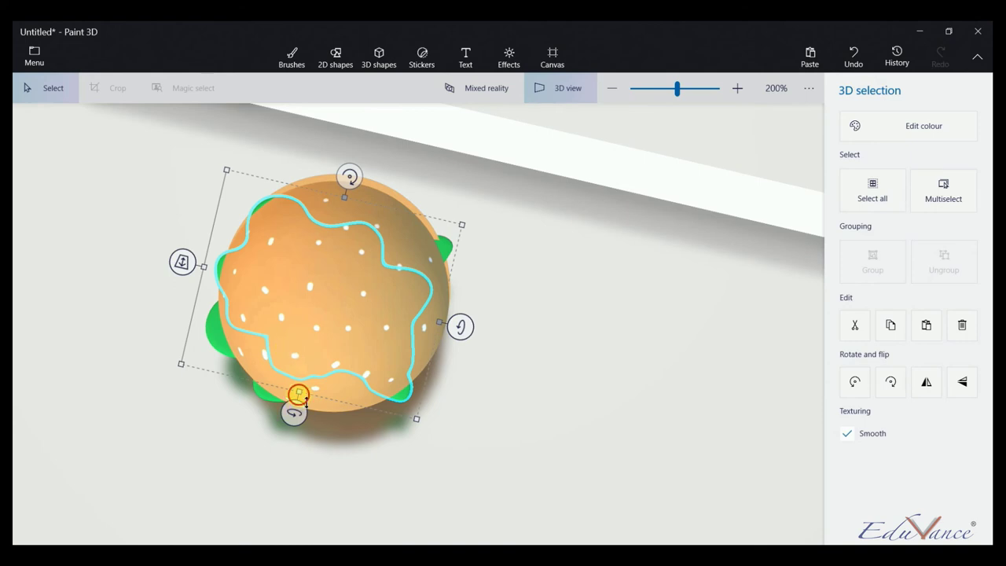
{"action": "left_click_drag", "start_coordinate": [299, 395], "coordinate": [361, 400]}
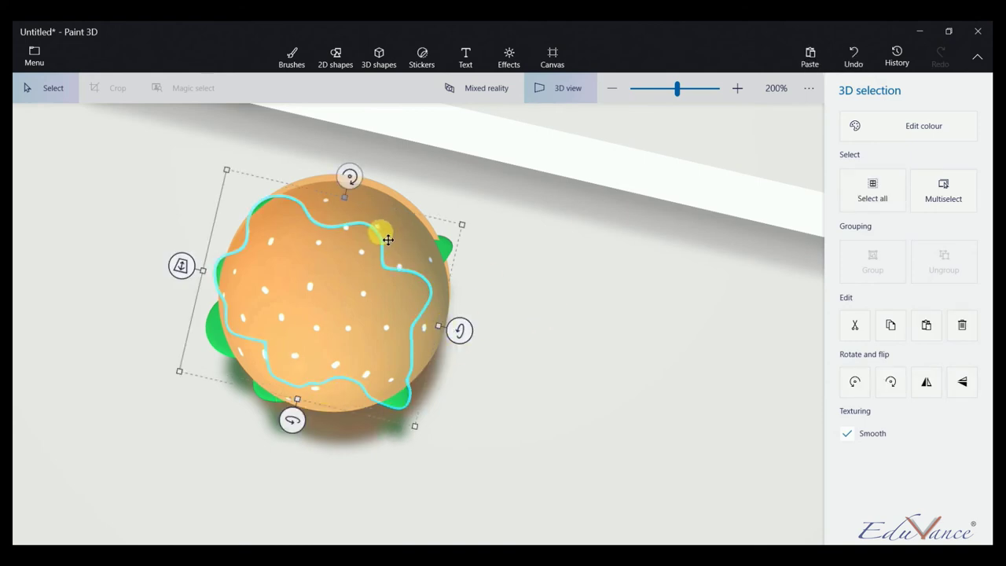
{"action": "left_click_drag", "start_coordinate": [356, 207], "coordinate": [366, 186]}
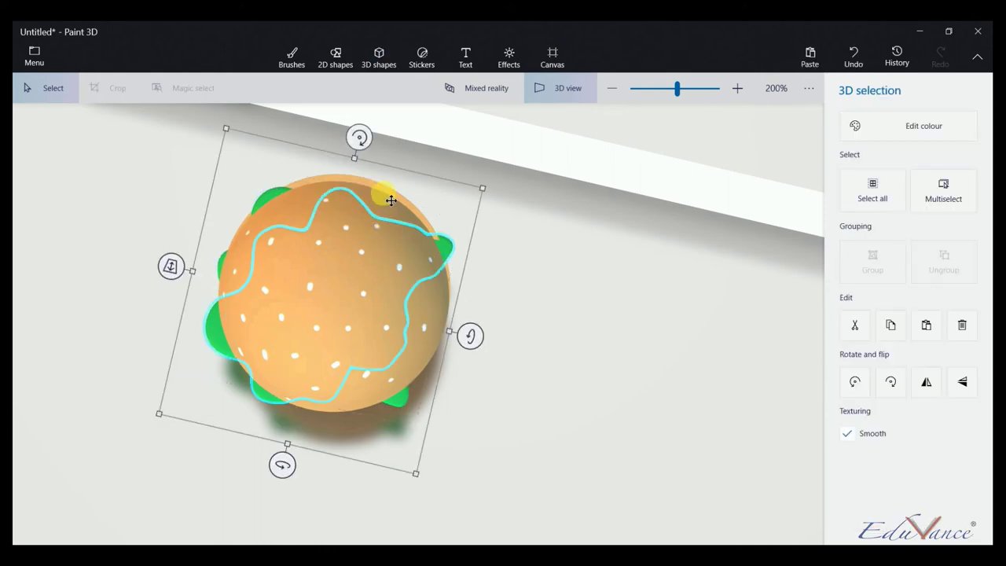
{"action": "left_click_drag", "start_coordinate": [356, 159], "coordinate": [355, 150]}
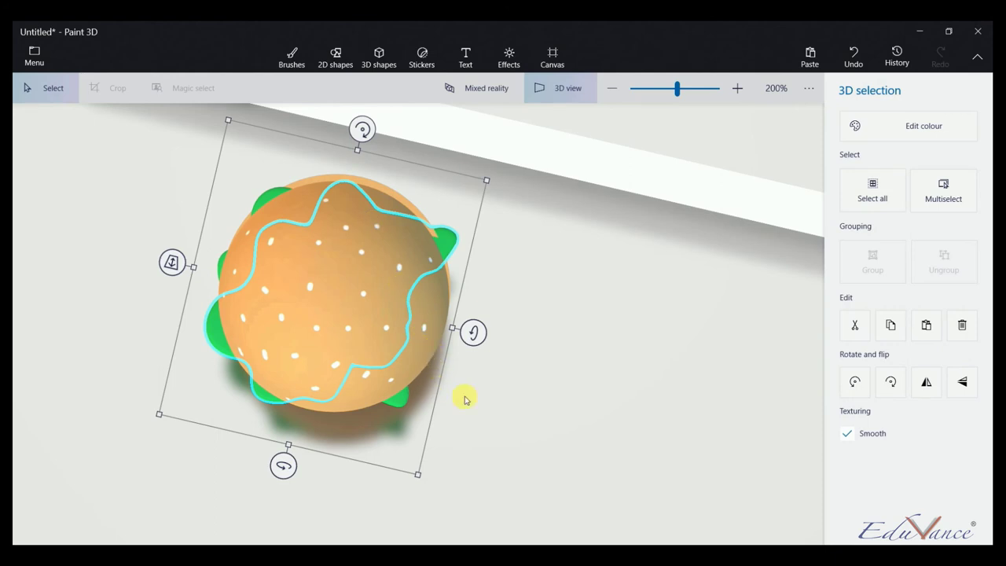
{"action": "left_click_drag", "start_coordinate": [457, 334], "coordinate": [453, 316]}
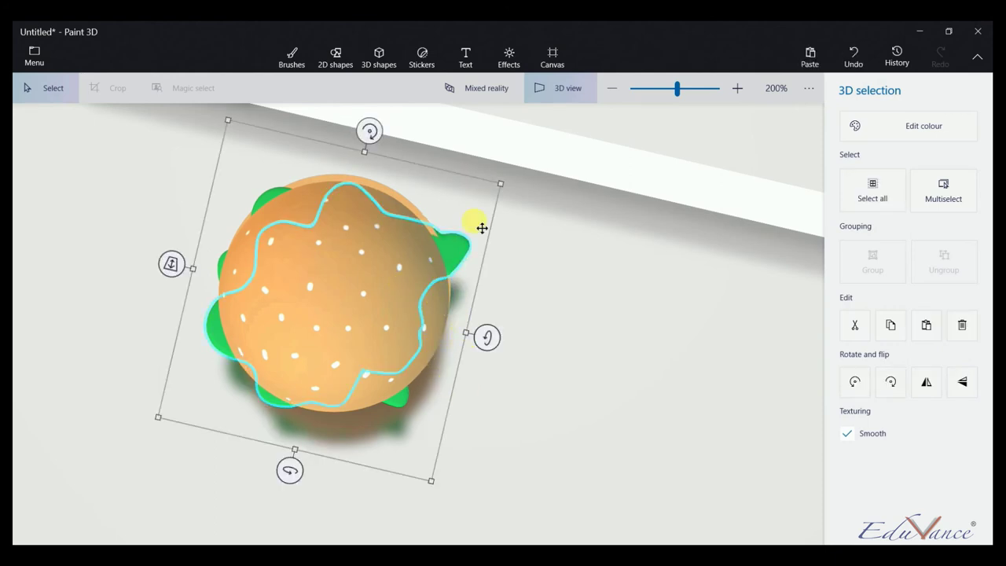
{"action": "left_click_drag", "start_coordinate": [500, 184], "coordinate": [484, 184]}
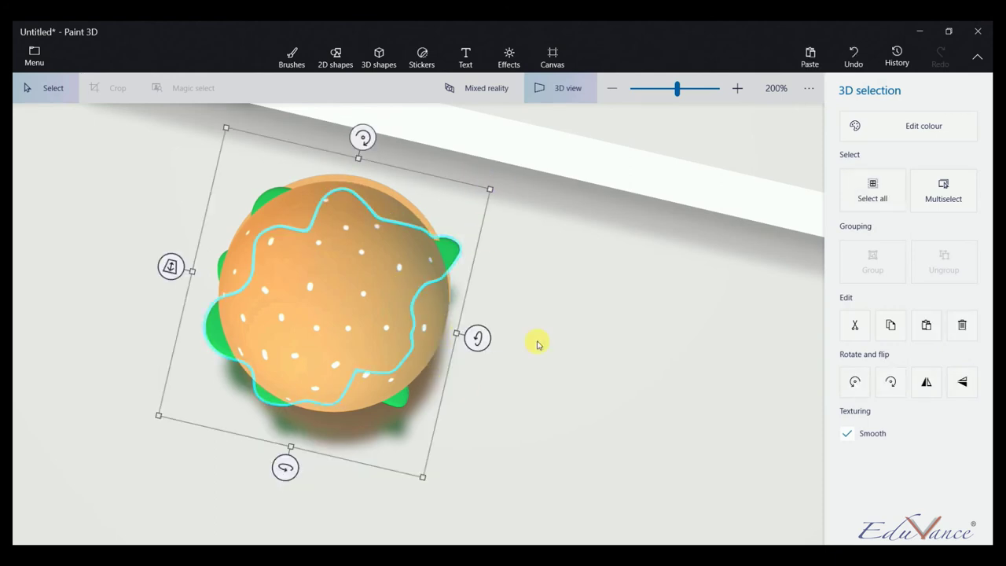
{"action": "left_click", "coordinate": [573, 467]}
{"action": "mouse_move", "coordinate": [559, 459]}
{"action": "left_mouse_down"}
{"action": "mouse_move", "coordinate": [525, 330]}
{"action": "mouse_move", "coordinate": [585, 272]}
{"action": "mouse_move", "coordinate": [524, 303]}
{"action": "left_mouse_up"}
Tilt the lettuce 17° and shift it in depth within the burger
{"action": "left_click", "coordinate": [349, 209]}
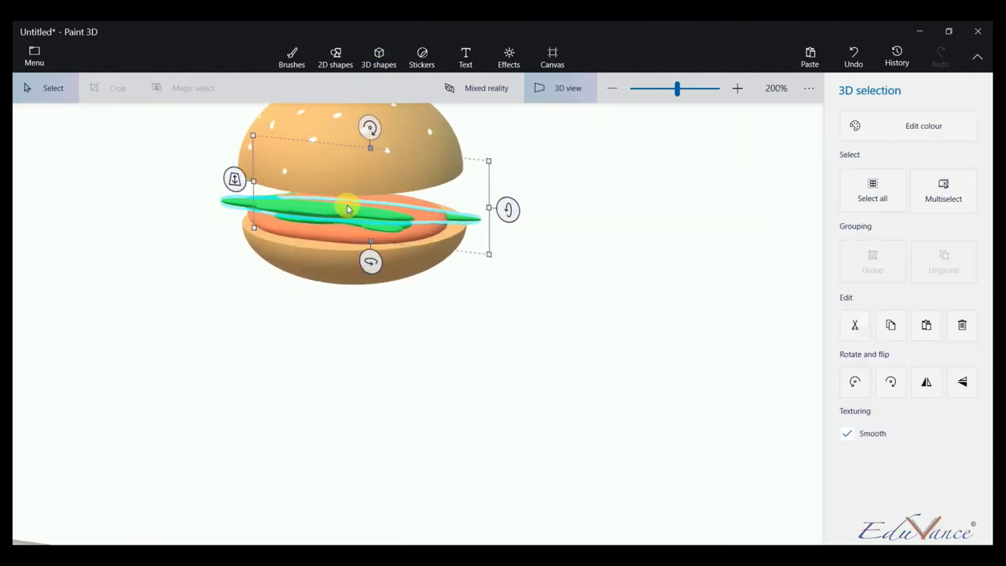
{"action": "left_click_drag", "start_coordinate": [509, 208], "coordinate": [500, 215]}
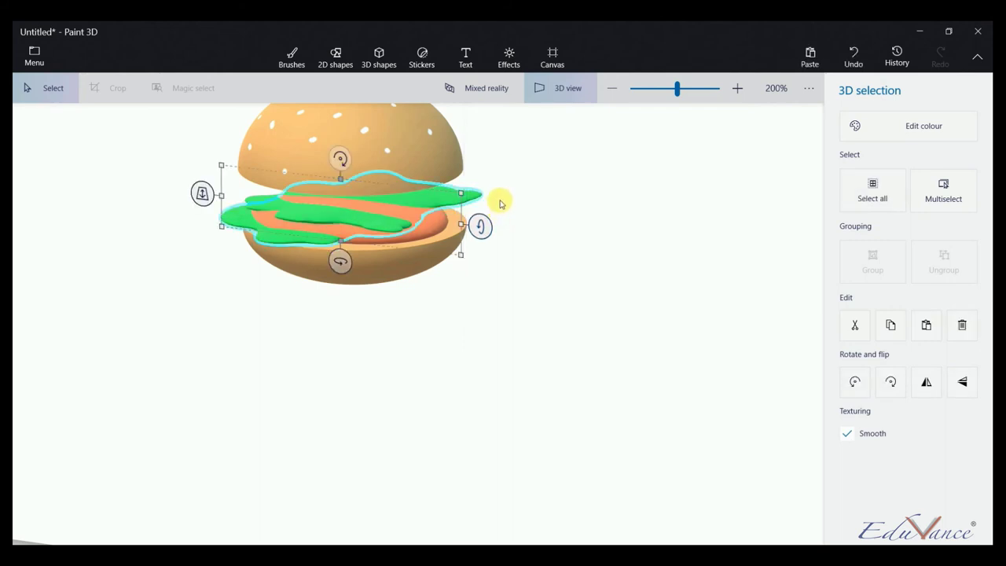
{"action": "left_click", "coordinate": [503, 196]}
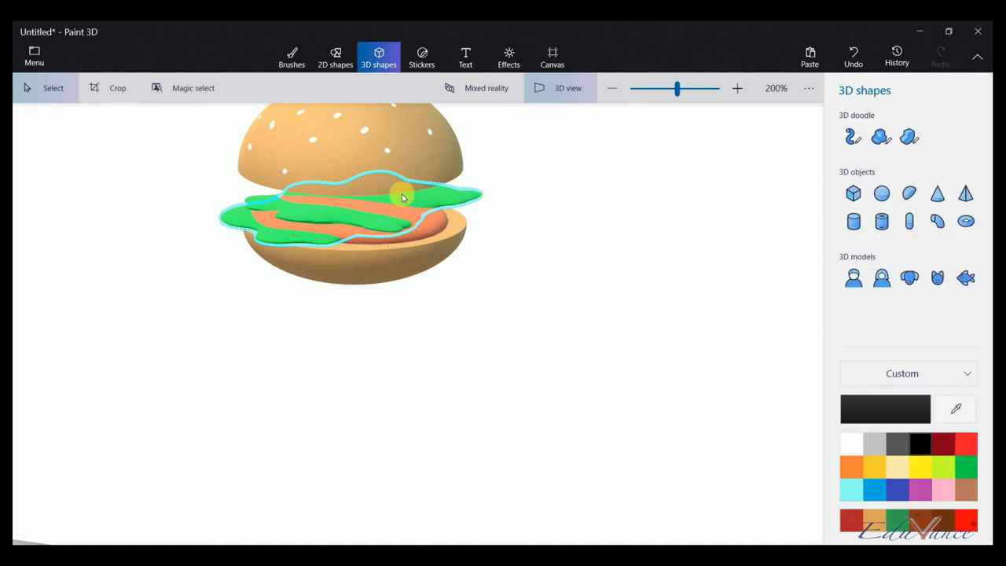
{"action": "left_click", "coordinate": [373, 207]}
{"action": "left_click", "coordinate": [433, 204]}
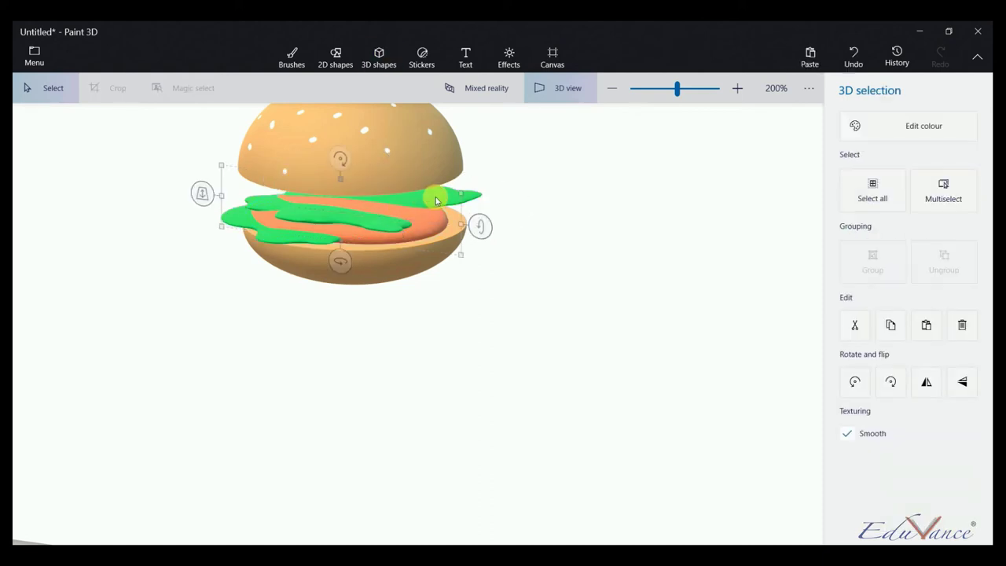
{"action": "mouse_move", "coordinate": [427, 207]}
{"action": "left_mouse_down"}
{"action": "mouse_move", "coordinate": [411, 203]}
{"action": "mouse_move", "coordinate": [390, 226]}
{"action": "mouse_move", "coordinate": [451, 215]}
{"action": "mouse_move", "coordinate": [415, 208]}
{"action": "left_mouse_up"}
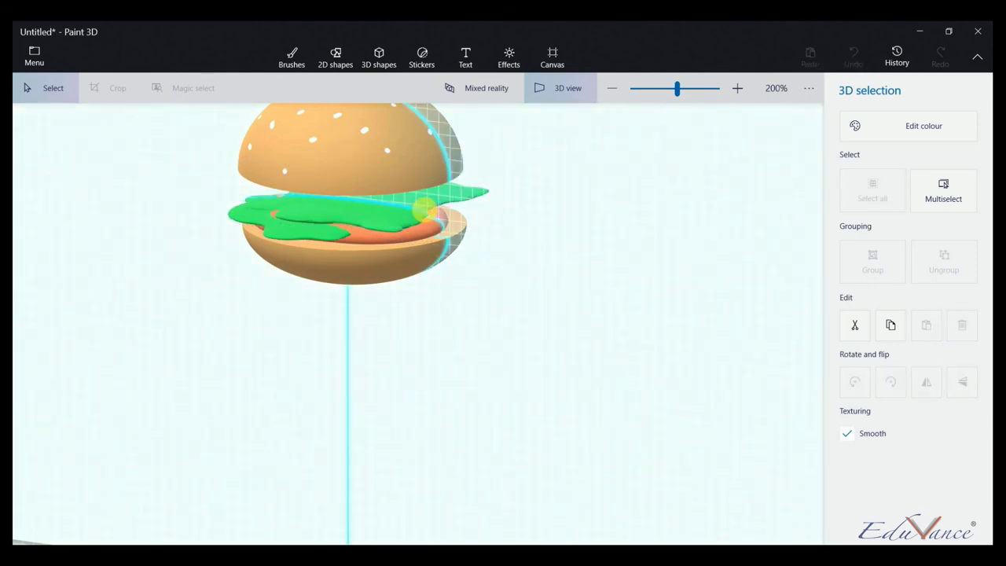
{"action": "left_click", "coordinate": [408, 326]}
{"action": "left_click_drag", "start_coordinate": [371, 335], "coordinate": [528, 282]}
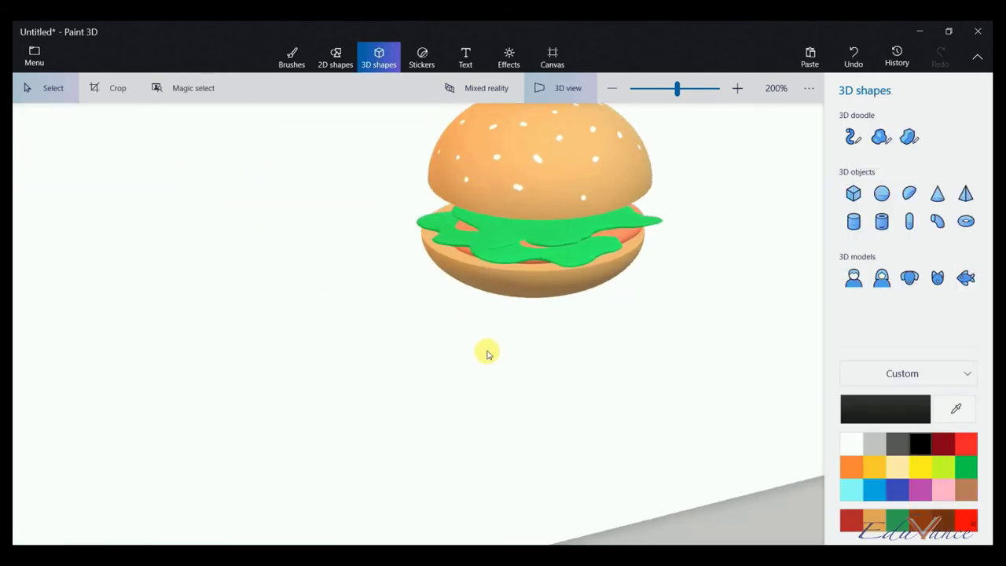
Push the lettuce back in depth behind the top bun
{"action": "left_click", "coordinate": [546, 268]}
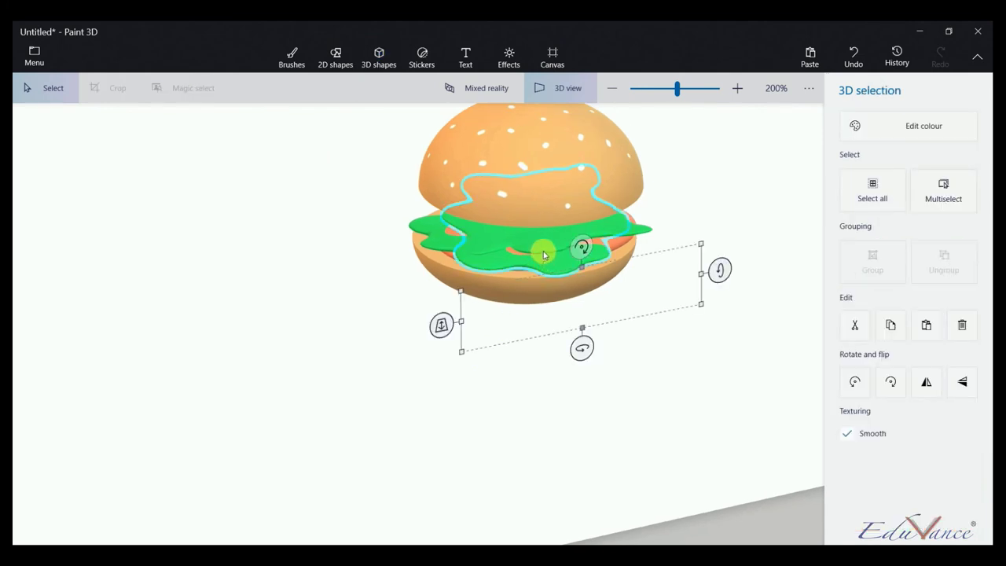
{"action": "key", "text": "Escape"}
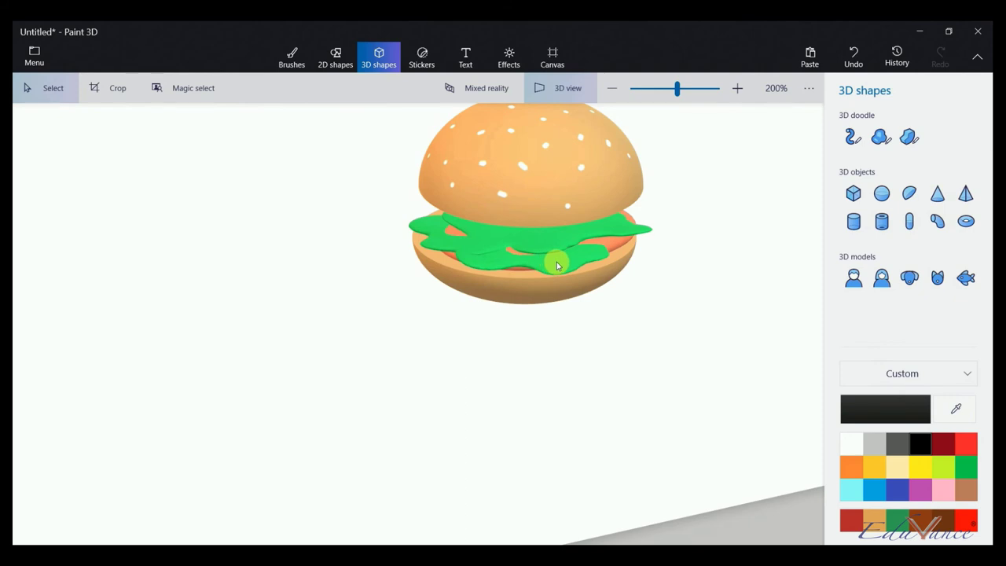
{"action": "left_click", "coordinate": [557, 265]}
{"action": "key", "text": "Escape"}
{"action": "left_click", "coordinate": [561, 260]}
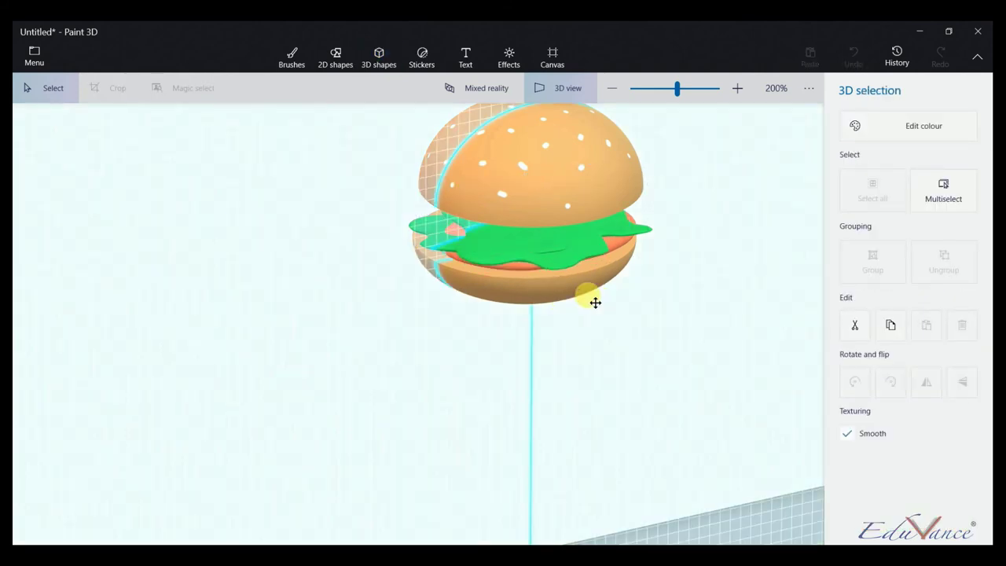
{"action": "left_click_drag", "start_coordinate": [594, 308], "coordinate": [589, 296]}
{"action": "left_click", "coordinate": [494, 333]}
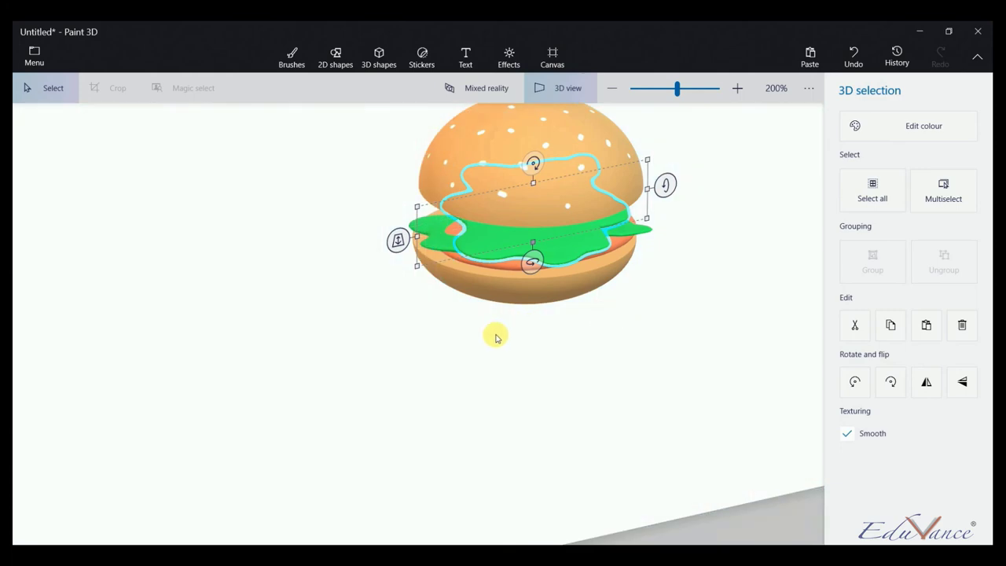
Bring the top bun forward to rest on the lettuce, leaf edges peeking out
{"action": "left_click", "coordinate": [619, 147]}
{"action": "mouse_move", "coordinate": [606, 197]}
{"action": "left_mouse_down"}
{"action": "mouse_move", "coordinate": [577, 221]}
{"action": "mouse_move", "coordinate": [577, 212]}
{"action": "left_mouse_up"}
{"action": "left_click", "coordinate": [730, 336]}
{"action": "mouse_move", "coordinate": [730, 335]}
{"action": "left_mouse_down"}
{"action": "mouse_move", "coordinate": [600, 306]}
{"action": "mouse_move", "coordinate": [595, 315]}
{"action": "mouse_move", "coordinate": [646, 362]}
{"action": "left_mouse_up"}
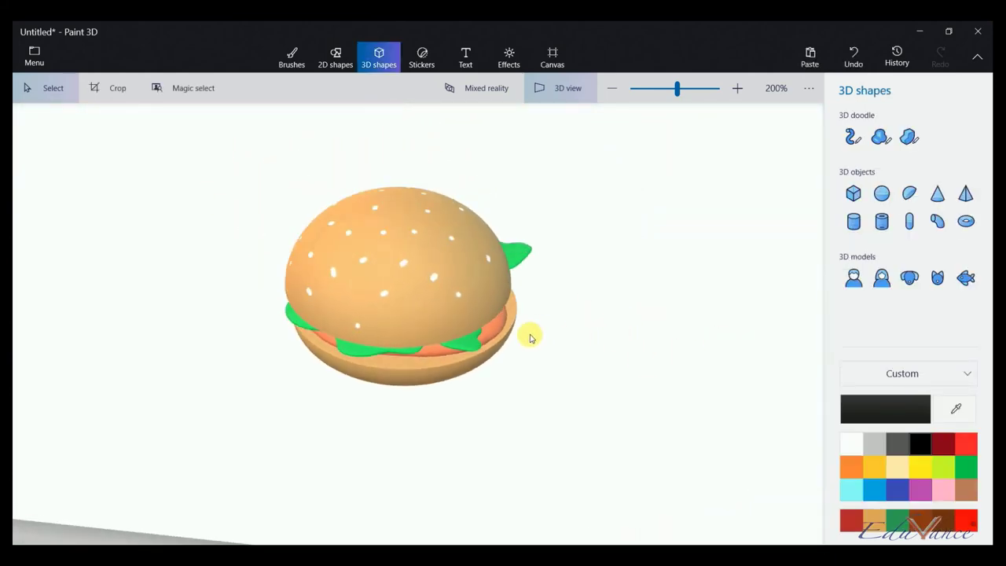
{"action": "mouse_move", "coordinate": [516, 438]}
{"action": "left_mouse_down"}
{"action": "mouse_move", "coordinate": [534, 333]}
{"action": "mouse_move", "coordinate": [536, 388]}
{"action": "mouse_move", "coordinate": [467, 180]}
{"action": "left_mouse_up"}
Rotate the lower lettuce layer level and lower it to rest on the patty
{"action": "scroll", "coordinate": [466, 169], "scroll_direction": "up", "scroll_amount": 3}
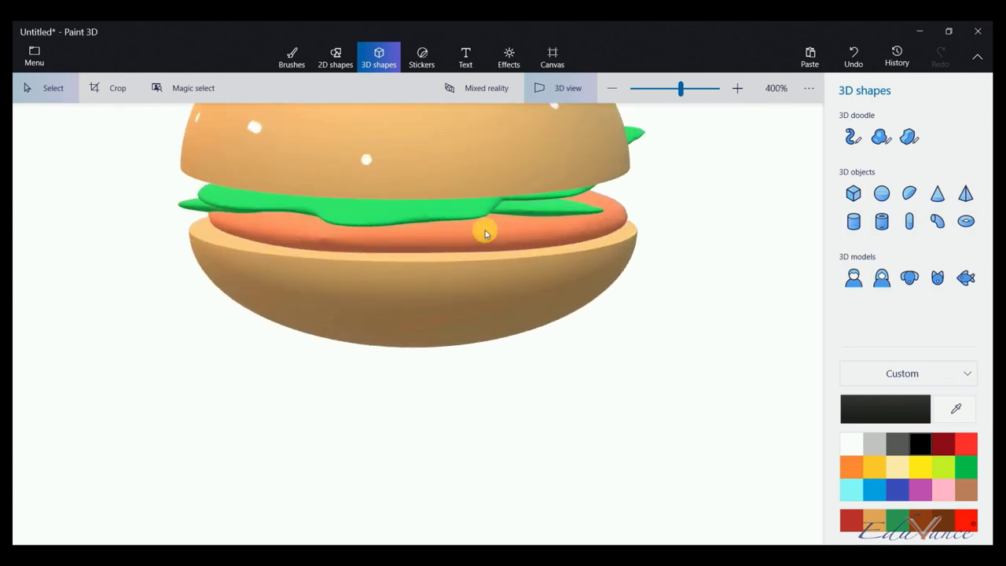
{"action": "left_click", "coordinate": [485, 234]}
{"action": "left_click", "coordinate": [664, 275]}
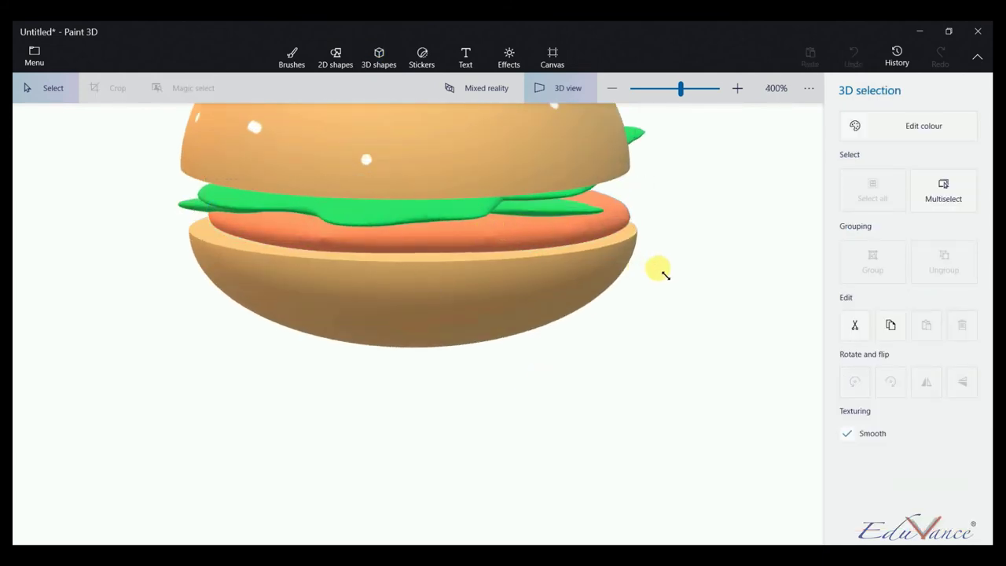
{"action": "left_click", "coordinate": [487, 200]}
{"action": "left_click", "coordinate": [474, 204]}
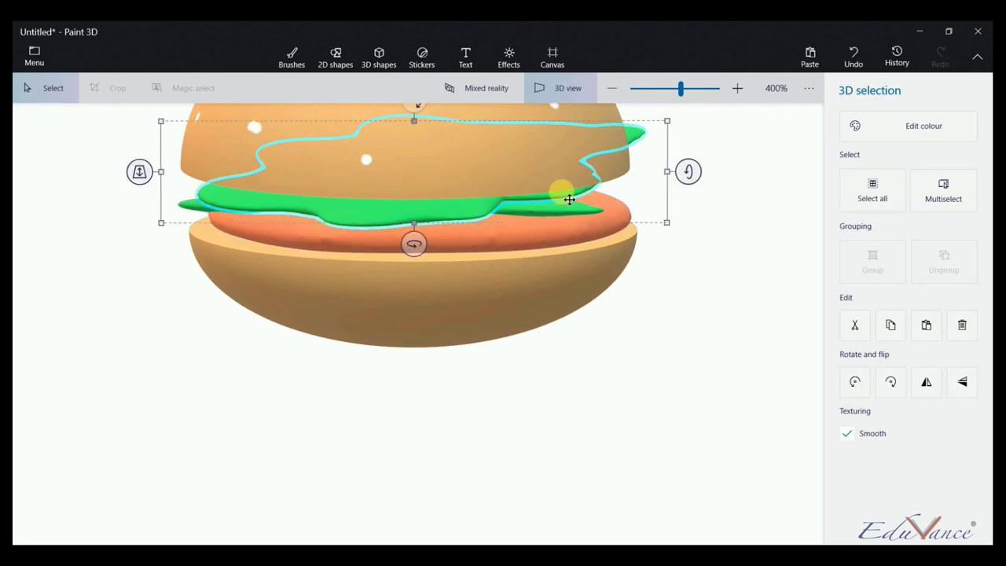
{"action": "left_click_drag", "start_coordinate": [558, 204], "coordinate": [550, 209]}
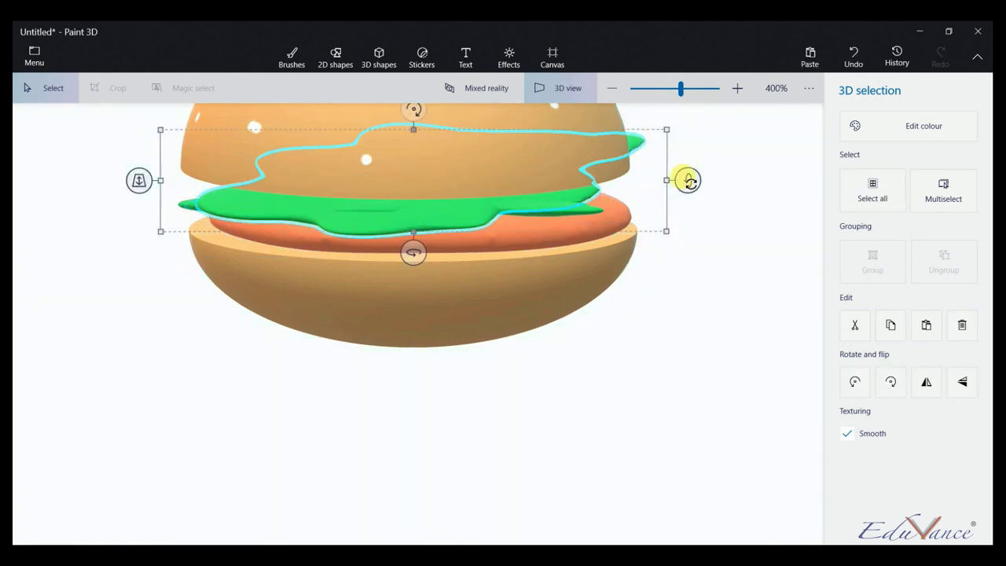
{"action": "left_click_drag", "start_coordinate": [687, 181], "coordinate": [690, 176]}
{"action": "mouse_move", "coordinate": [472, 197]}
{"action": "left_mouse_down"}
{"action": "mouse_move", "coordinate": [480, 214]}
{"action": "mouse_move", "coordinate": [471, 209]}
{"action": "left_mouse_up"}
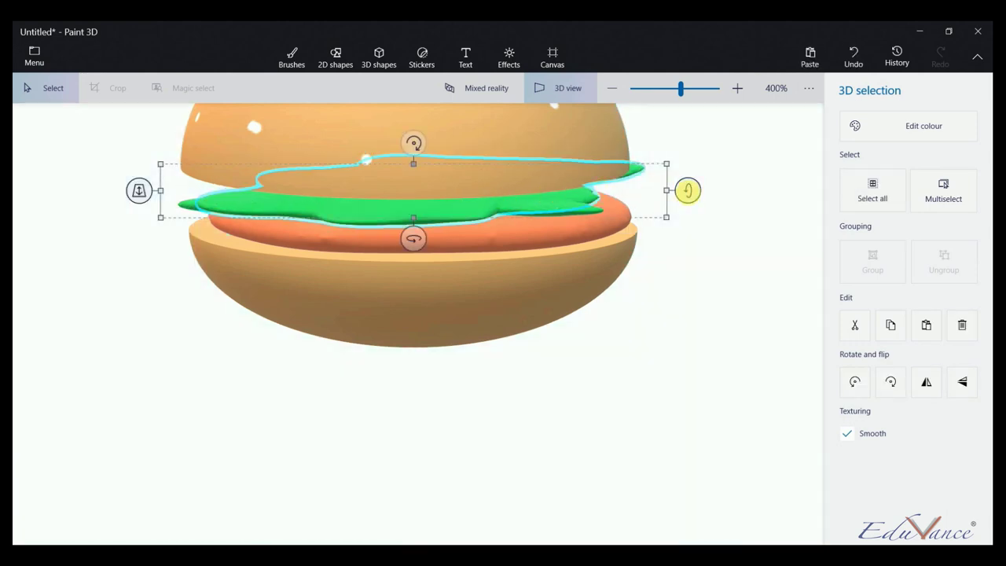
{"action": "left_click_drag", "start_coordinate": [687, 188], "coordinate": [688, 189]}
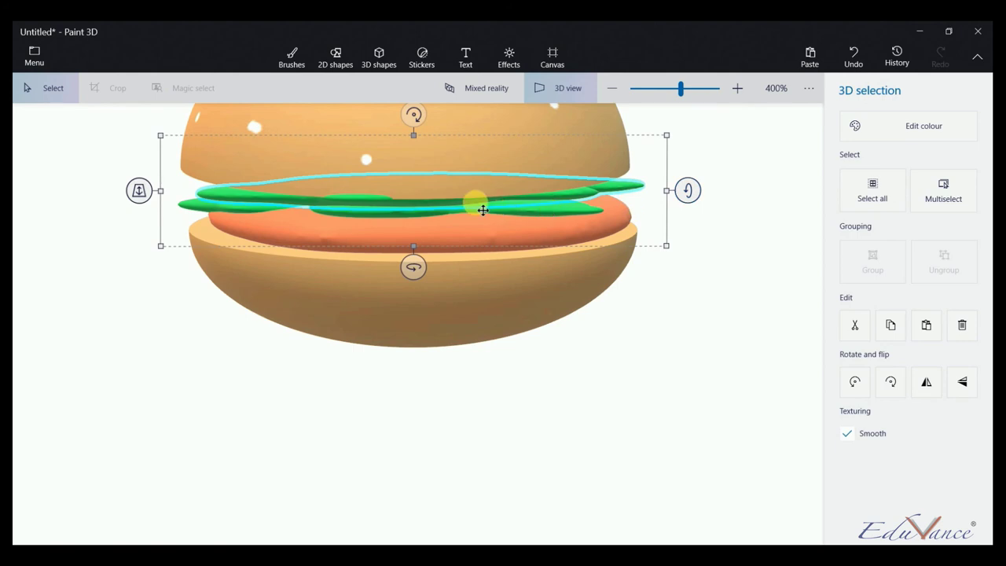
{"action": "mouse_move", "coordinate": [474, 207]}
{"action": "left_mouse_down"}
{"action": "mouse_move", "coordinate": [481, 214]}
{"action": "mouse_move", "coordinate": [473, 202]}
{"action": "left_mouse_up"}
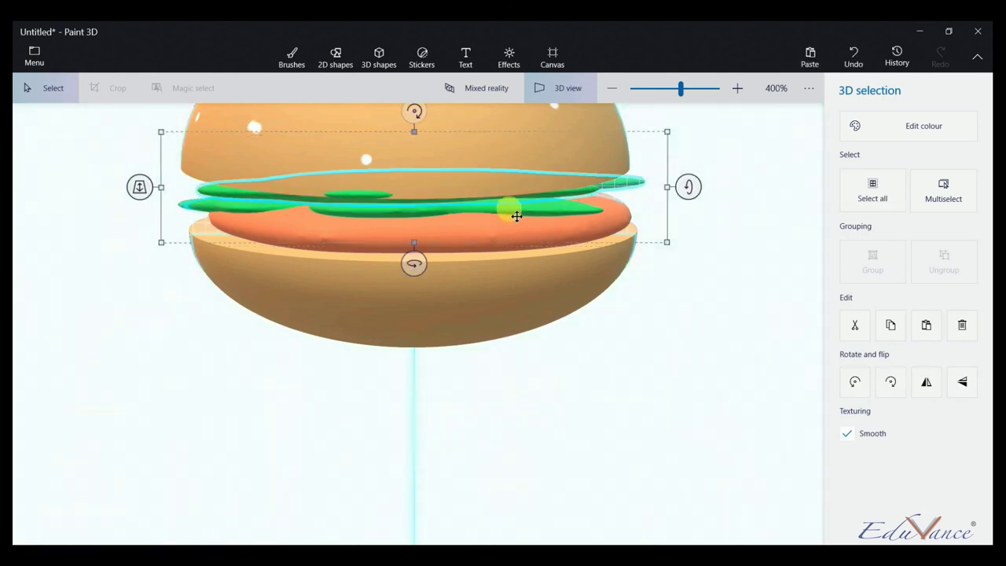
Push both lettuce layers back in depth between the patty and the top bun
{"action": "left_click_drag", "start_coordinate": [152, 214], "coordinate": [133, 224]}
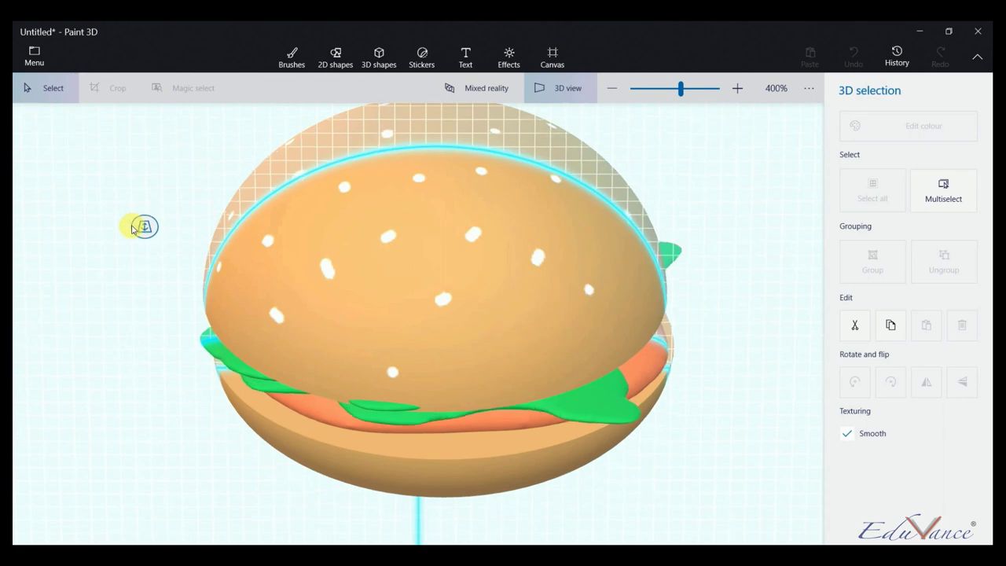
{"action": "left_click_drag", "start_coordinate": [135, 224], "coordinate": [139, 231]}
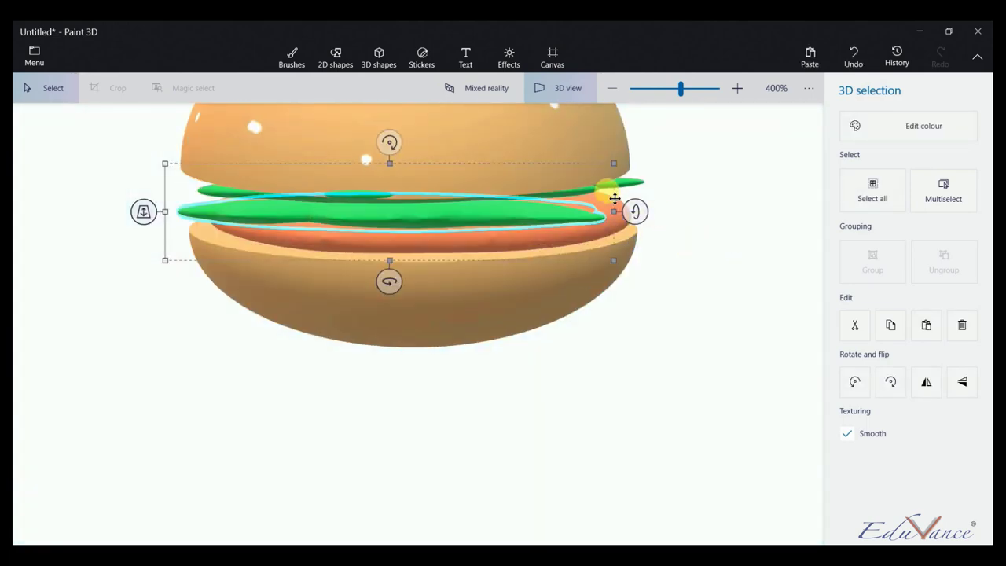
{"action": "left_click", "coordinate": [590, 185]}
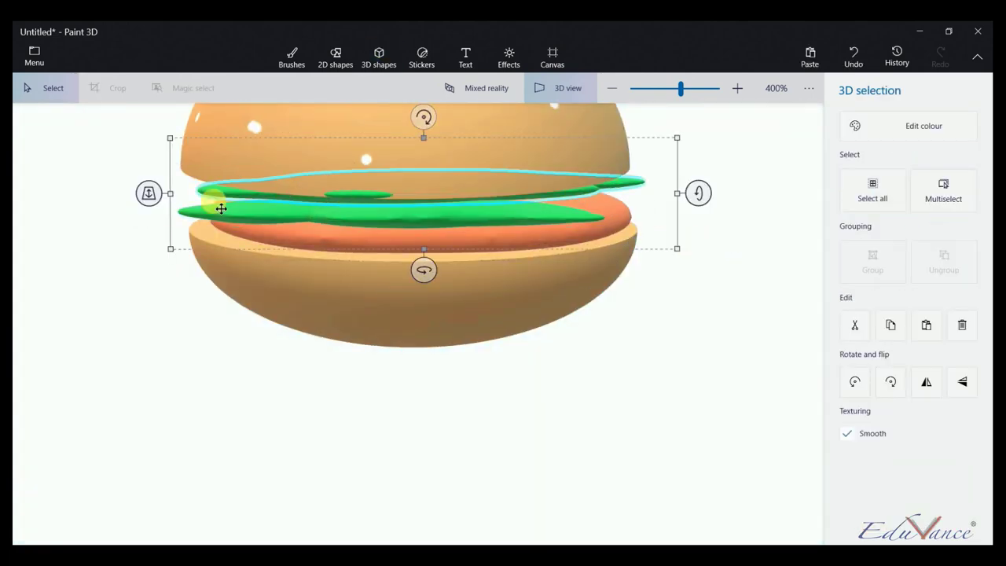
{"action": "left_click_drag", "start_coordinate": [149, 194], "coordinate": [135, 226]}
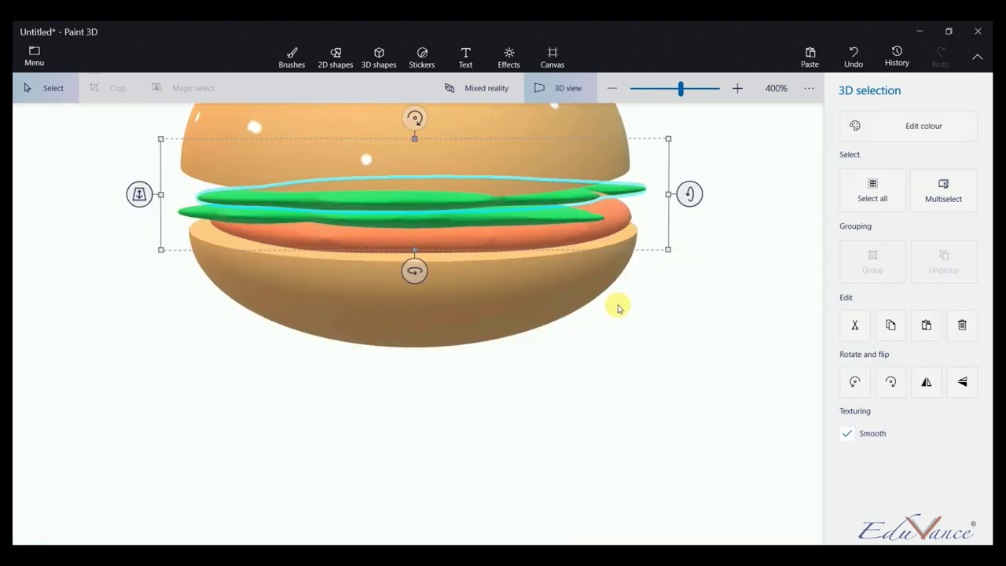
{"action": "left_click", "coordinate": [664, 346]}
Orbit around the burger and adjust the top bun's tilt
{"action": "scroll", "coordinate": [531, 269], "scroll_direction": "down", "scroll_amount": 2}
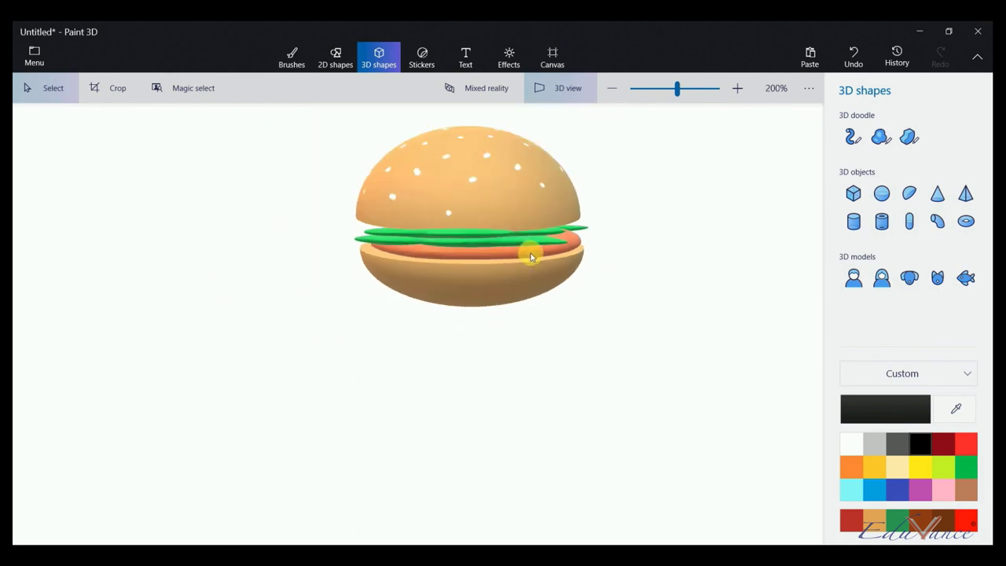
{"action": "mouse_move", "coordinate": [689, 308]}
{"action": "left_mouse_down"}
{"action": "mouse_move", "coordinate": [638, 321]}
{"action": "mouse_move", "coordinate": [658, 303]}
{"action": "mouse_move", "coordinate": [619, 325]}
{"action": "mouse_move", "coordinate": [487, 338]}
{"action": "mouse_move", "coordinate": [581, 362]}
{"action": "mouse_move", "coordinate": [649, 338]}
{"action": "mouse_move", "coordinate": [669, 265]}
{"action": "mouse_move", "coordinate": [463, 291]}
{"action": "mouse_move", "coordinate": [260, 223]}
{"action": "mouse_move", "coordinate": [265, 231]}
{"action": "left_mouse_up"}
{"action": "left_click", "coordinate": [297, 199]}
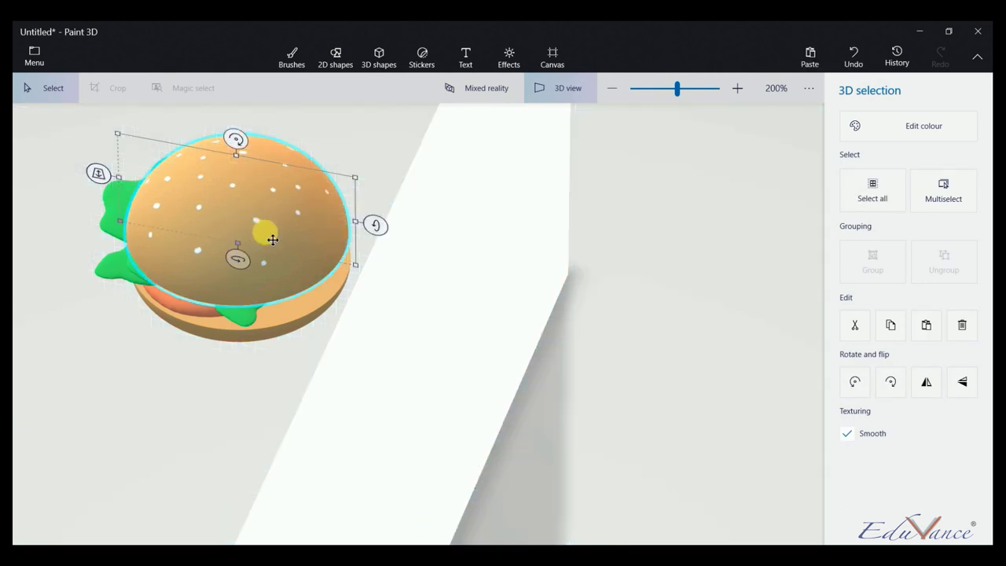
{"action": "left_click", "coordinate": [315, 242]}
{"action": "left_click_drag", "start_coordinate": [357, 225], "coordinate": [337, 221]}
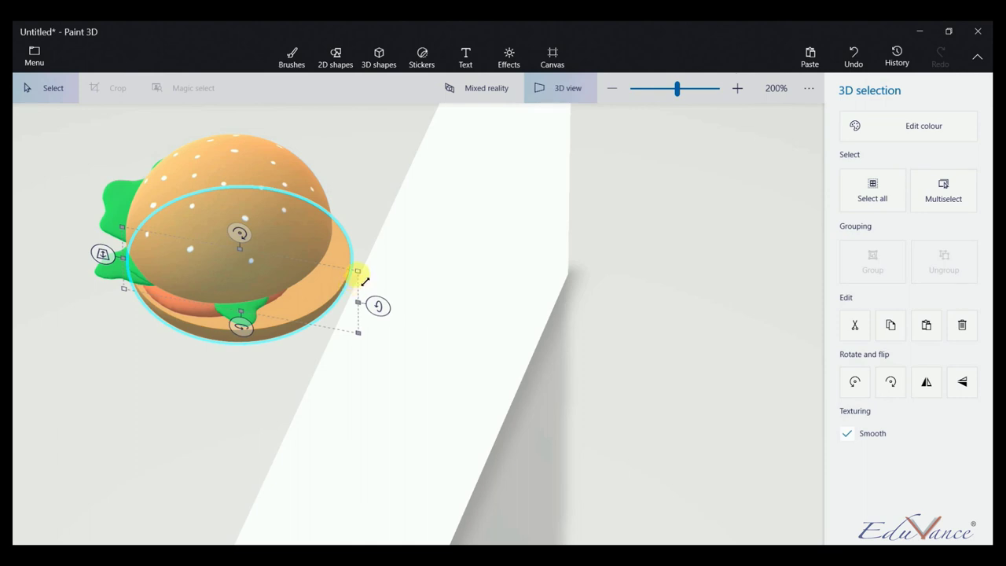
{"action": "left_click_drag", "start_coordinate": [365, 312], "coordinate": [327, 296]}
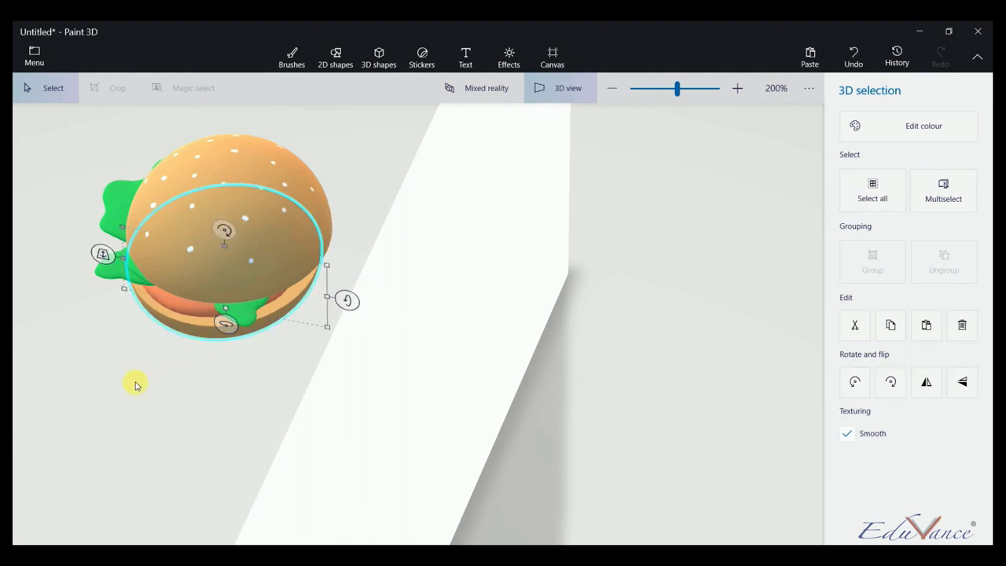
Raise the lettuce just under the top bun and rotate it flat
{"action": "mouse_move", "coordinate": [98, 401]}
{"action": "left_mouse_down"}
{"action": "mouse_move", "coordinate": [285, 418]}
{"action": "mouse_move", "coordinate": [367, 400]}
{"action": "mouse_move", "coordinate": [395, 344]}
{"action": "mouse_move", "coordinate": [382, 411]}
{"action": "mouse_move", "coordinate": [276, 317]}
{"action": "left_mouse_up"}
{"action": "left_click", "coordinate": [302, 318]}
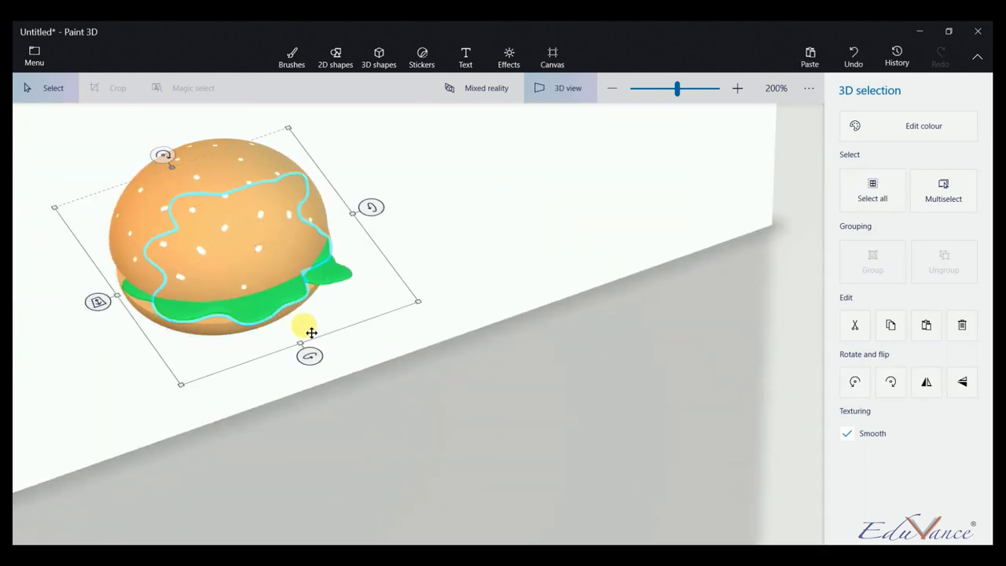
{"action": "left_click_drag", "start_coordinate": [312, 353], "coordinate": [299, 338]}
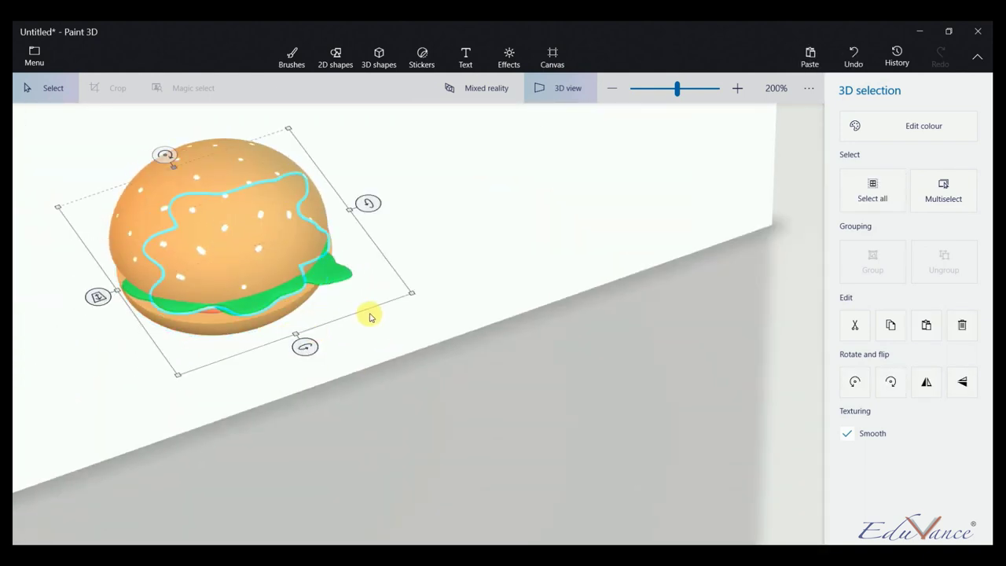
{"action": "left_click_drag", "start_coordinate": [333, 287], "coordinate": [354, 274]}
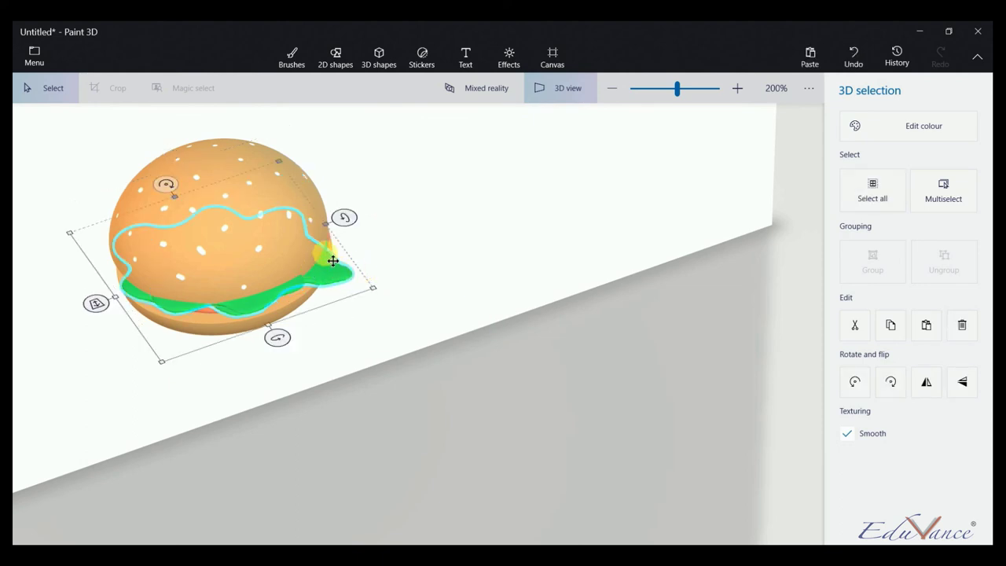
{"action": "left_click_drag", "start_coordinate": [271, 336], "coordinate": [273, 328]}
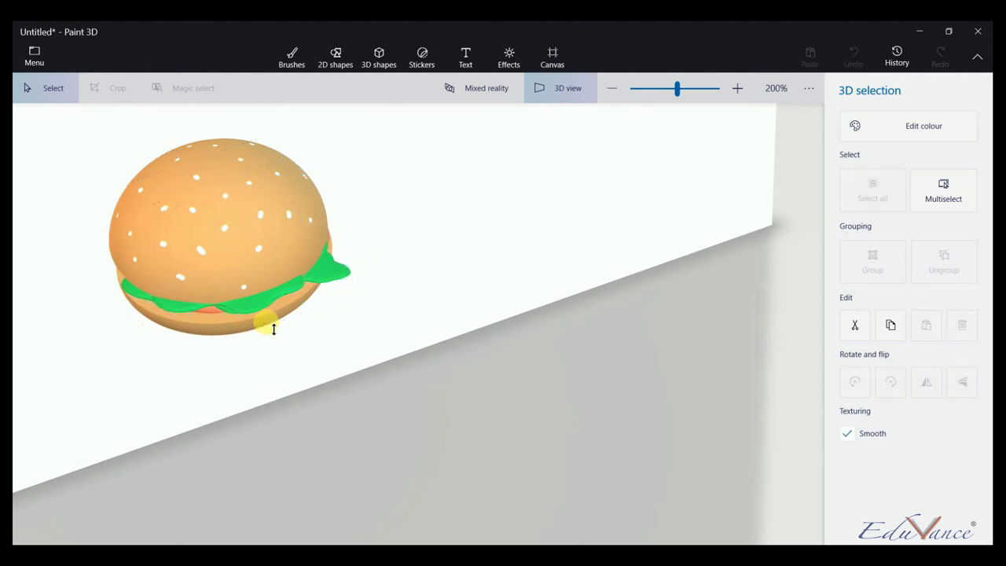
{"action": "left_click", "coordinate": [509, 301]}
Shorten the bottom bun to sit snugly under the patty, then zoom out to view the burger
{"action": "mouse_move", "coordinate": [510, 301]}
{"action": "left_mouse_down"}
{"action": "mouse_move", "coordinate": [339, 352]}
{"action": "mouse_move", "coordinate": [347, 298]}
{"action": "mouse_move", "coordinate": [440, 218]}
{"action": "mouse_move", "coordinate": [473, 220]}
{"action": "mouse_move", "coordinate": [316, 269]}
{"action": "left_mouse_up"}
{"action": "left_click", "coordinate": [268, 334]}
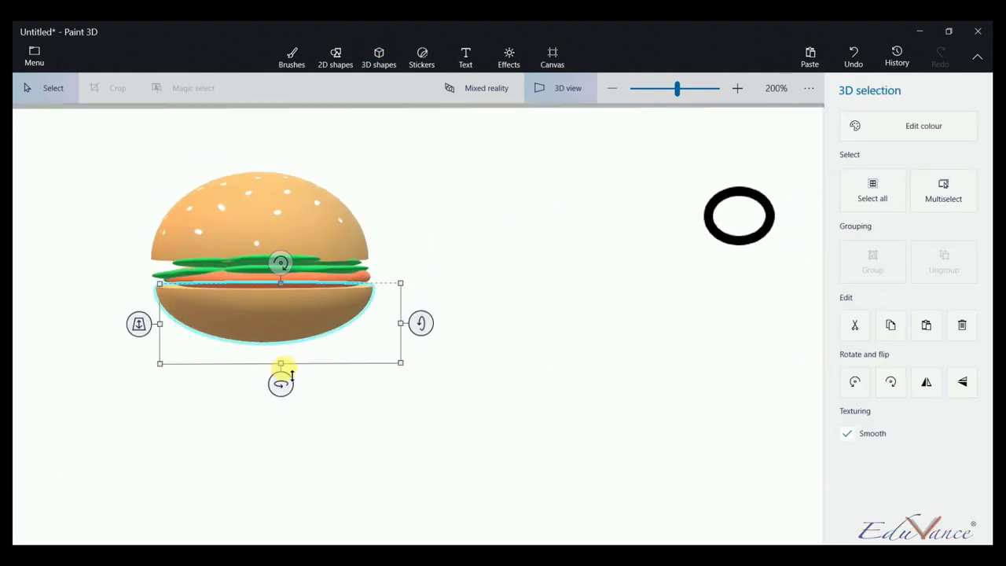
{"action": "left_click_drag", "start_coordinate": [290, 370], "coordinate": [288, 353]}
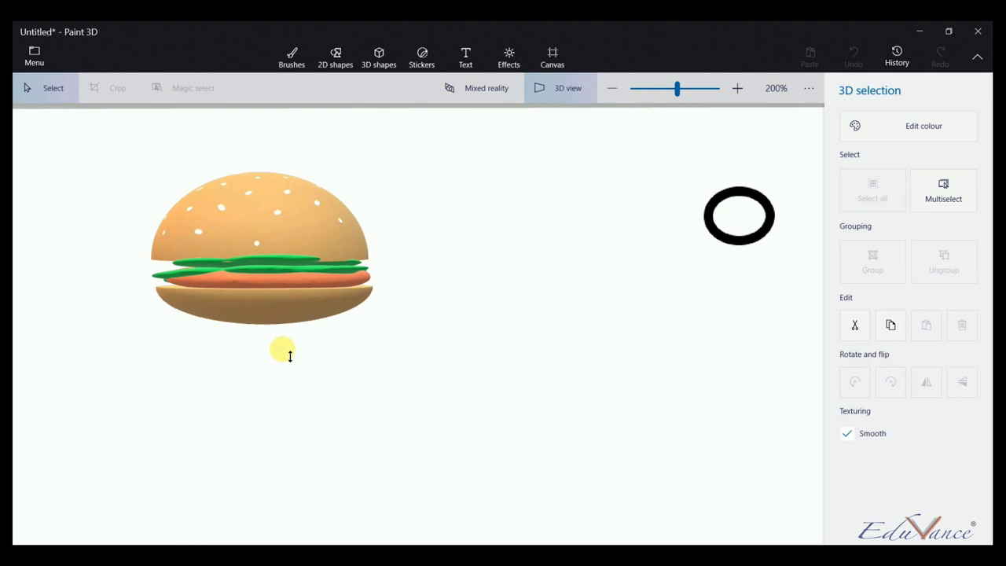
{"action": "left_click", "coordinate": [478, 289]}
{"action": "scroll", "coordinate": [408, 249], "scroll_direction": "down", "scroll_amount": 2}
{"action": "left_click_drag", "start_coordinate": [417, 247], "coordinate": [444, 309]}
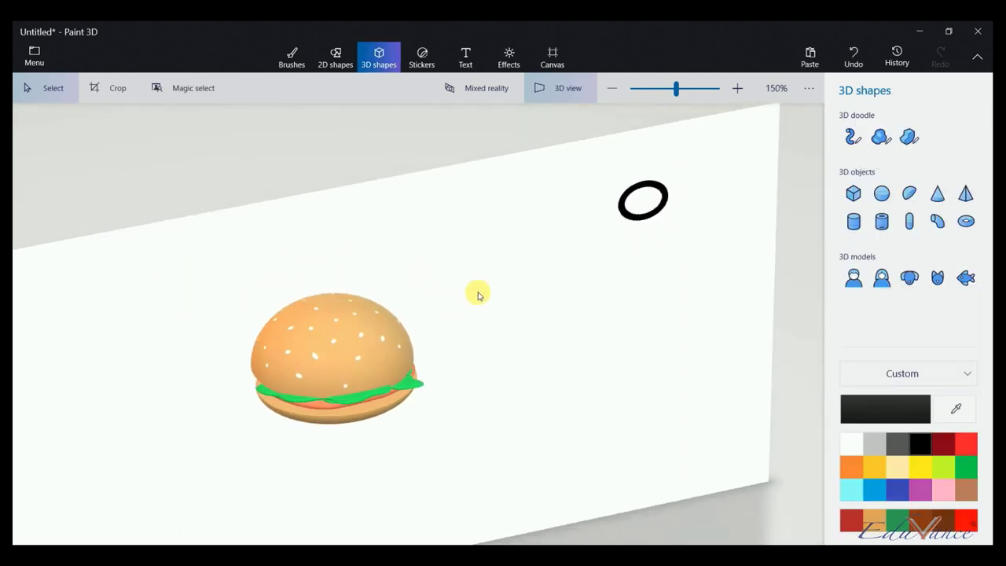